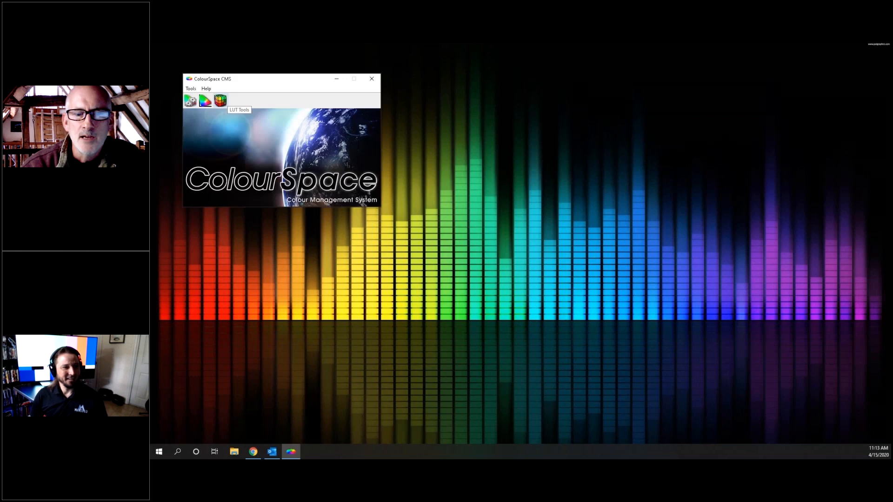
# - Open a single Manage Spaces window and enlarge it vertically to give its list more room
pyautogui.click(221, 101)
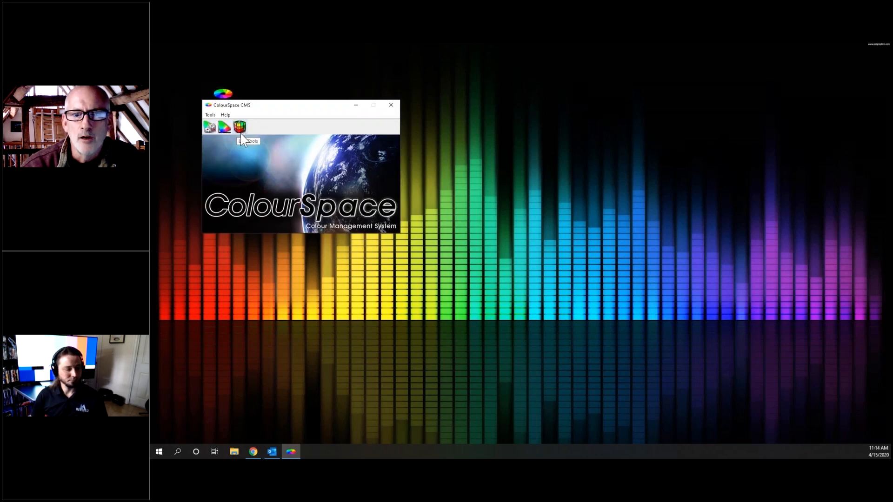
pyautogui.click(210, 129)
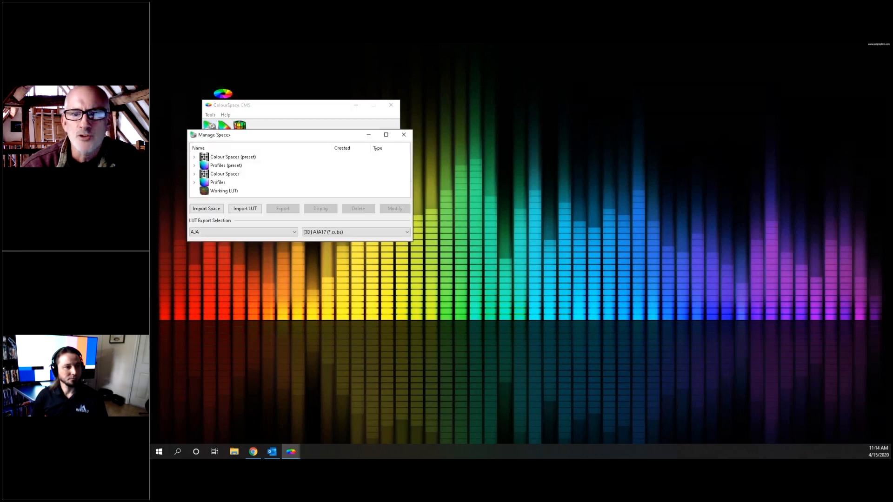
pyautogui.moveTo(236, 137); pyautogui.dragTo(344, 217)
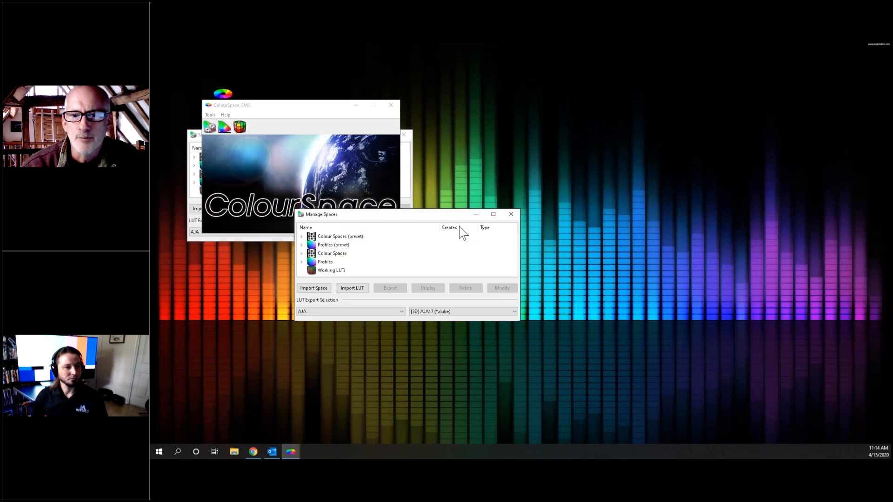
pyautogui.click(511, 214)
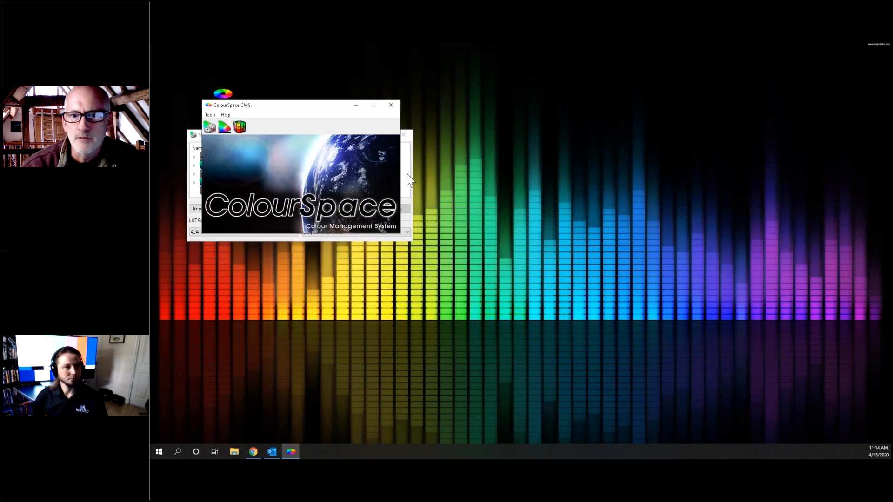
pyautogui.click(408, 179)
pyautogui.doubleClick(292, 134)
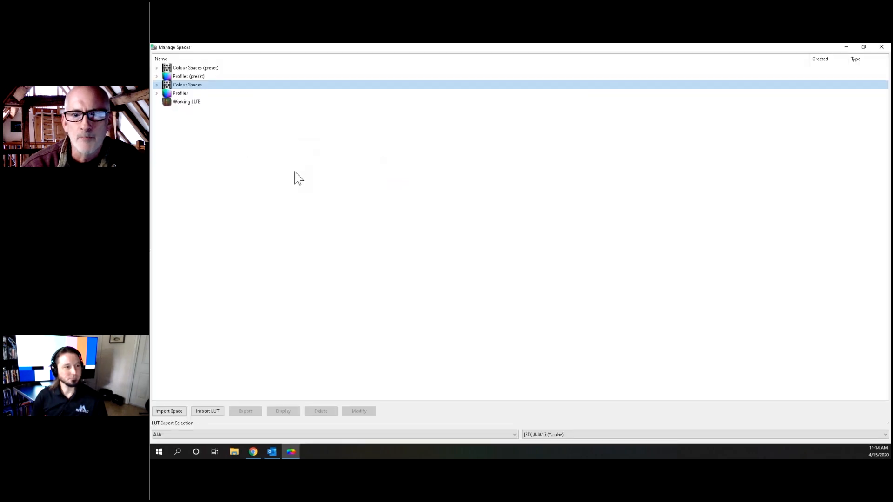
pyautogui.click(864, 47)
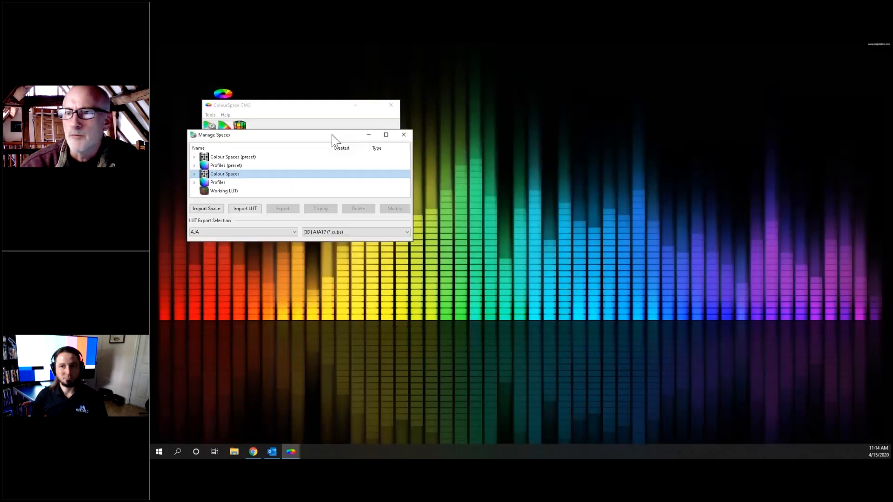
pyautogui.moveTo(280, 241); pyautogui.dragTo(271, 323)
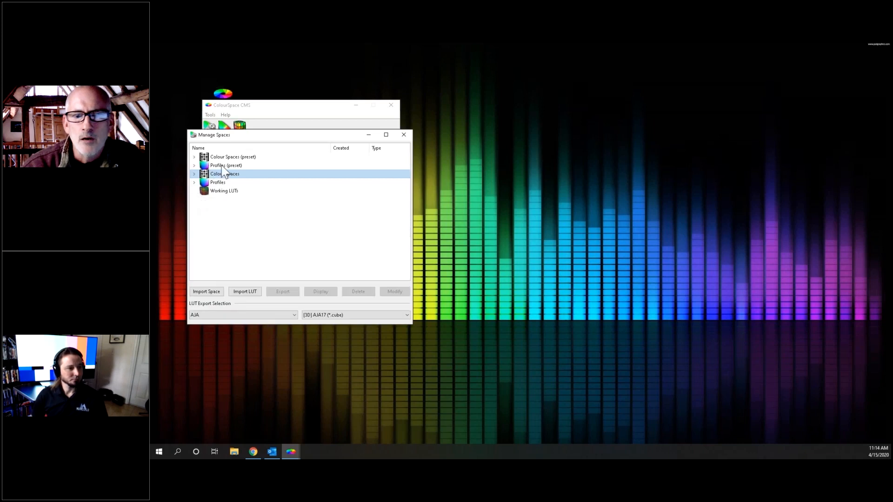
# - Look through the preset colour spaces and the saved profiles, collapse both lists, and close Manage Spaces
pyautogui.click(194, 157)
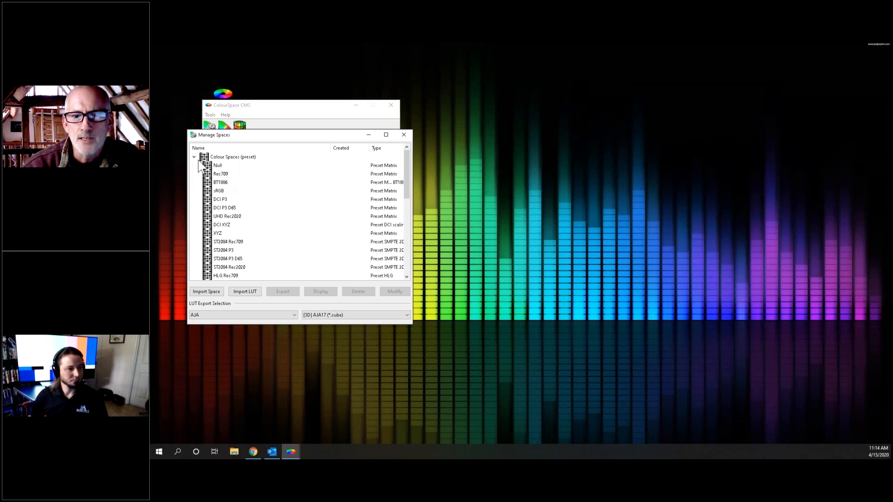
pyautogui.click(194, 157)
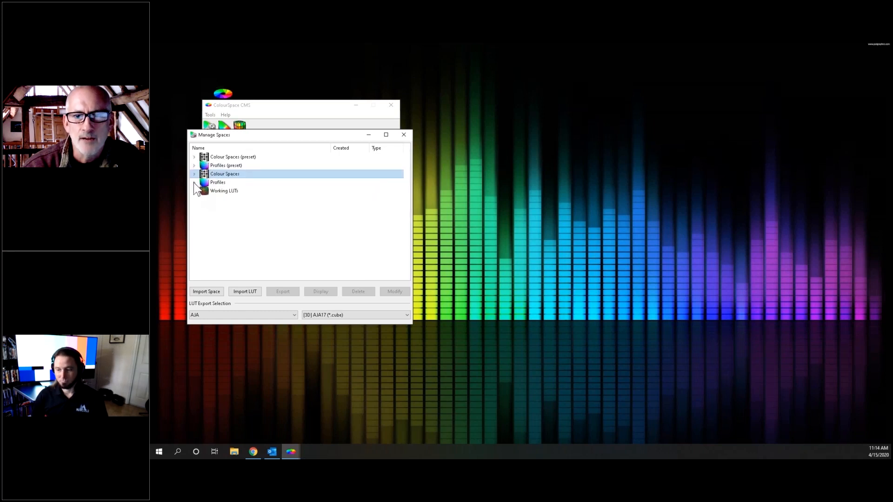
pyautogui.click(194, 183)
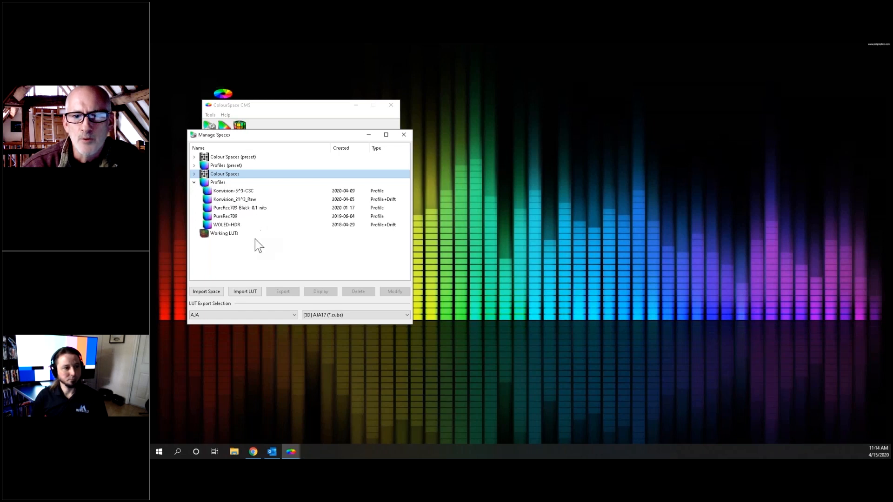
pyautogui.click(195, 183)
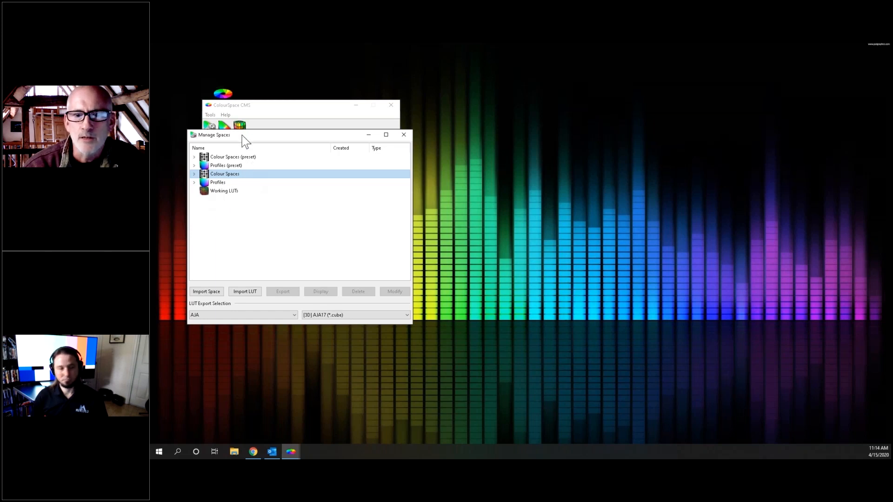
pyautogui.click(404, 135)
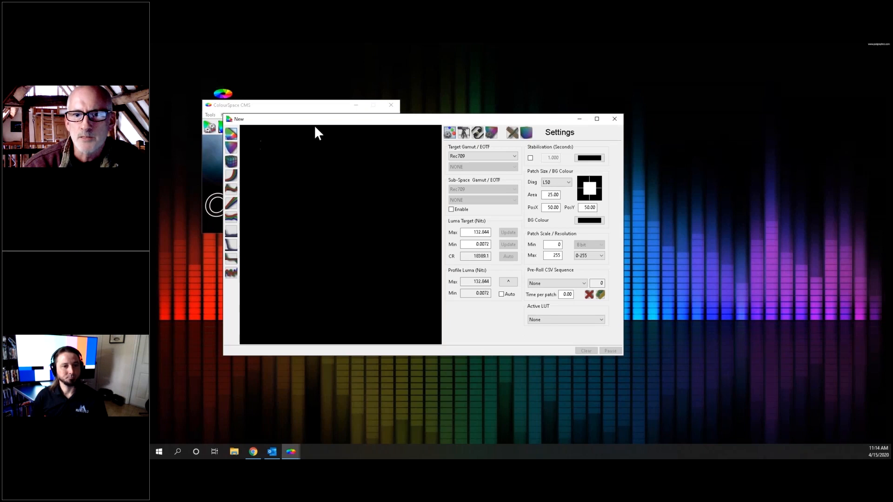
# - Maximise the new profile window and set the probe to Klein K10 / K10-A / K80 in Probe Options
pyautogui.moveTo(322, 123); pyautogui.dragTo(399, 96)
pyautogui.click(675, 95)
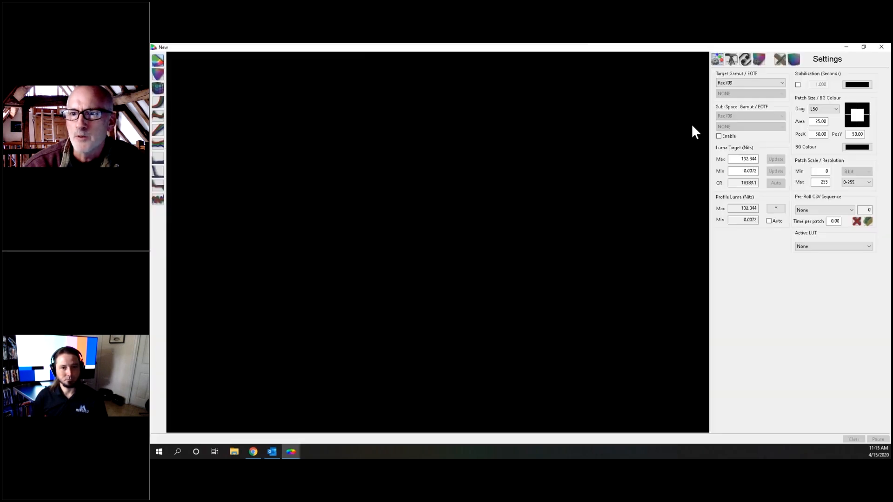
pyautogui.click(732, 60)
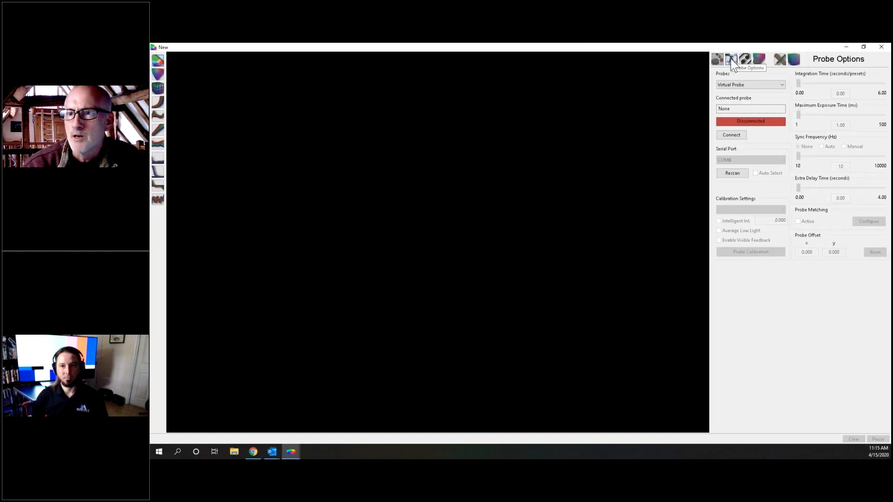
pyautogui.click(745, 86)
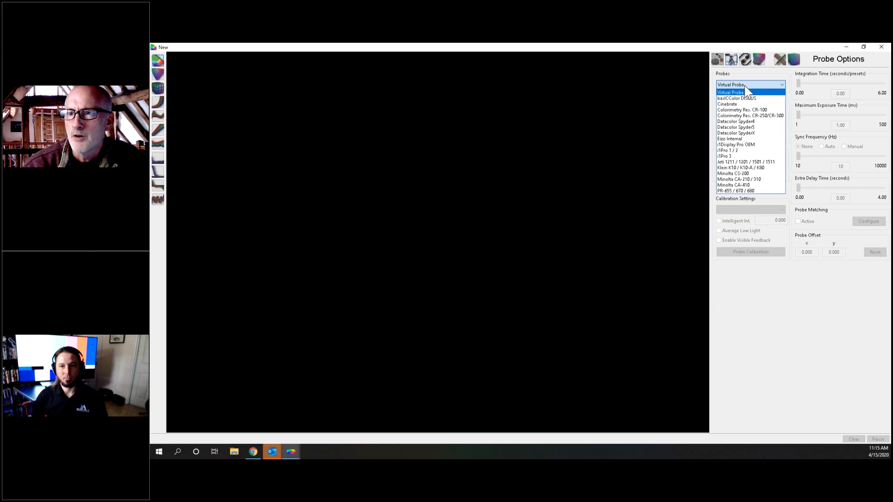
pyautogui.click(754, 160)
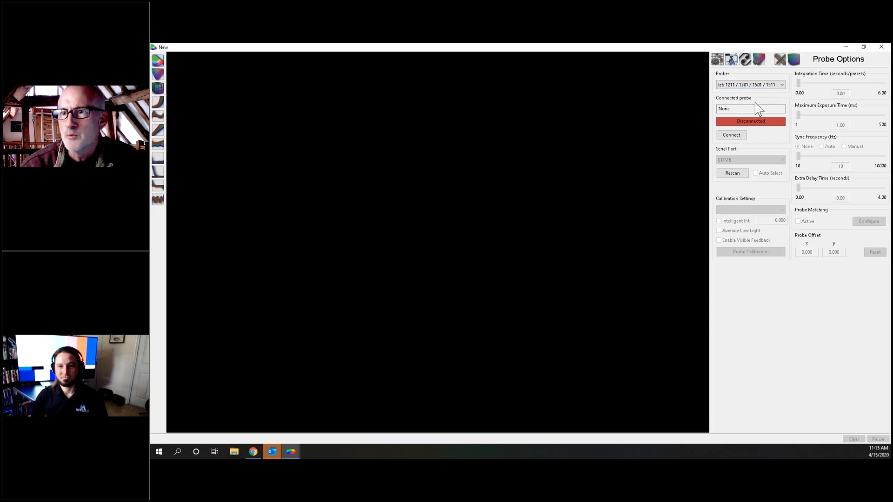
pyautogui.click(728, 86)
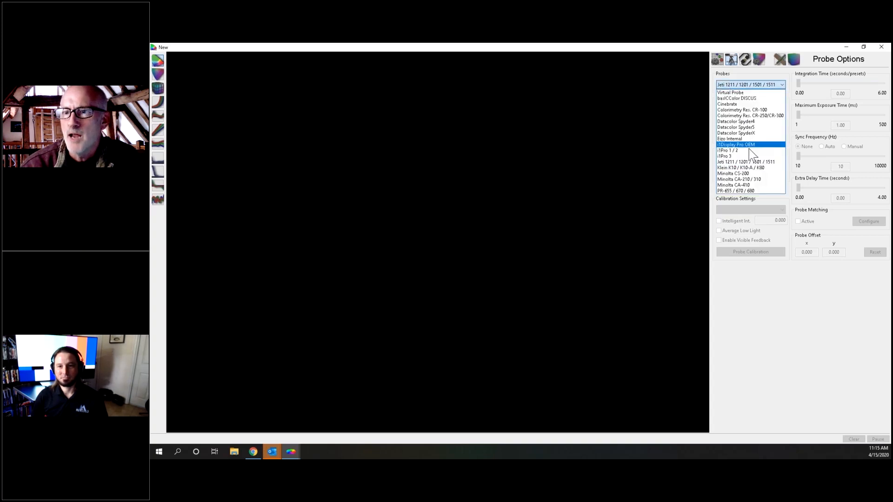
pyautogui.click(747, 167)
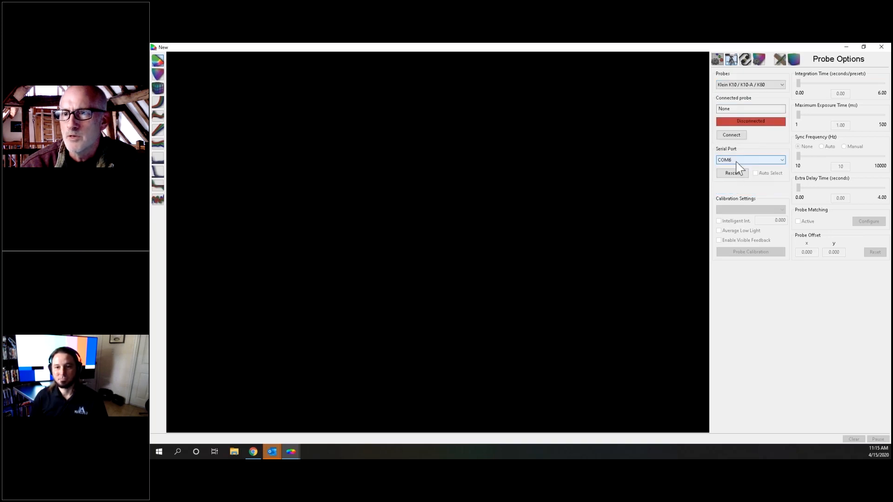
# - Select COM6 as the probe's serial port and try to connect the probe
pyautogui.click(748, 161)
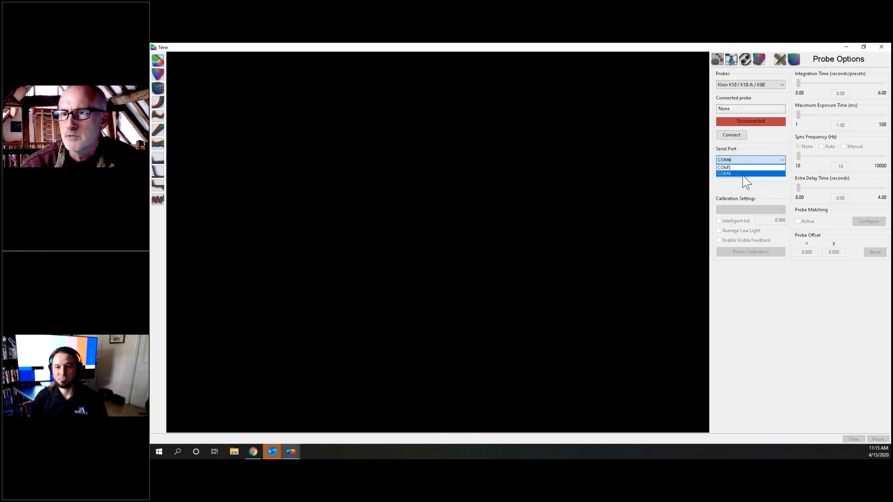
pyautogui.click(743, 175)
pyautogui.click(736, 135)
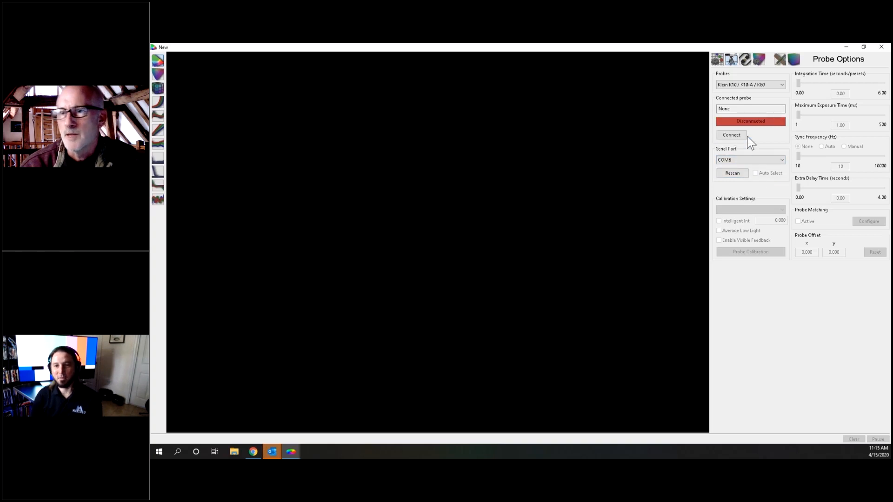
# - Connect the Murideo SIX-G pattern generator in Hardware Options and set its calibration patches to Medium
pyautogui.click(745, 60)
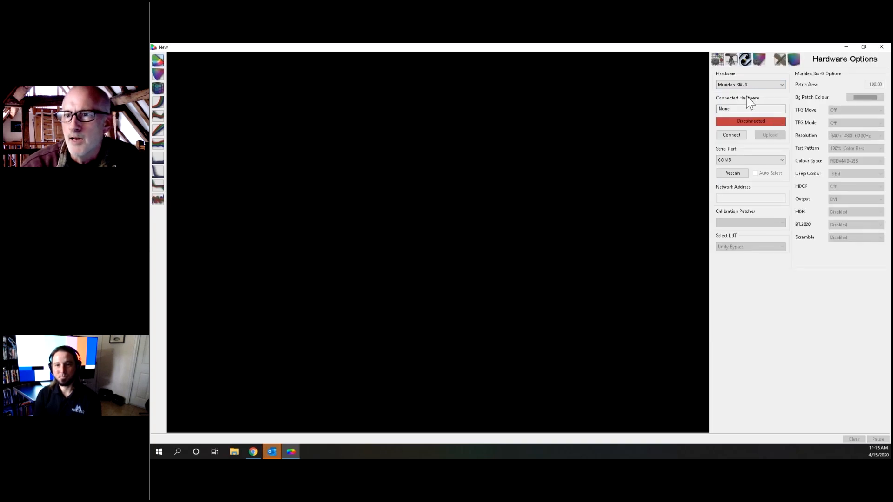
pyautogui.click(735, 135)
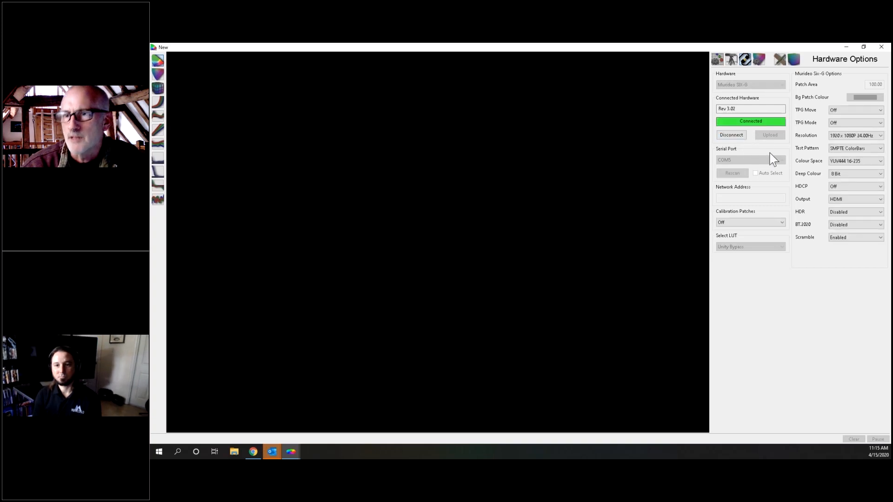
pyautogui.click(780, 224)
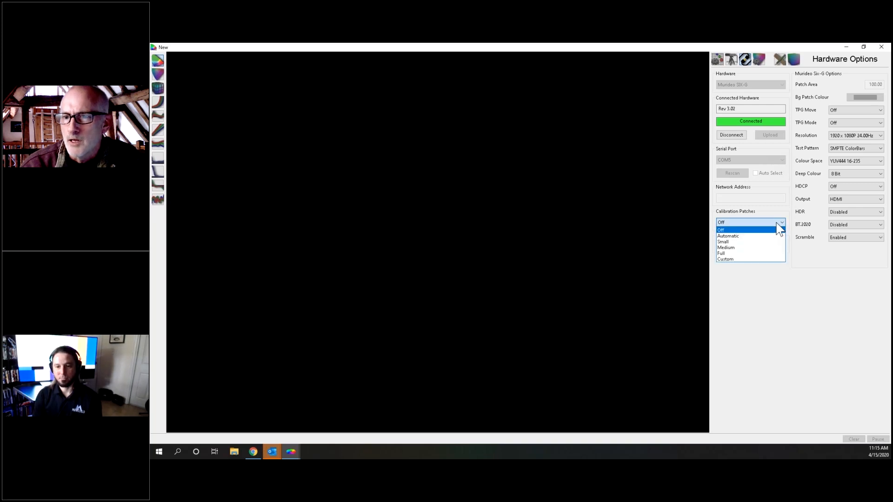
pyautogui.click(746, 249)
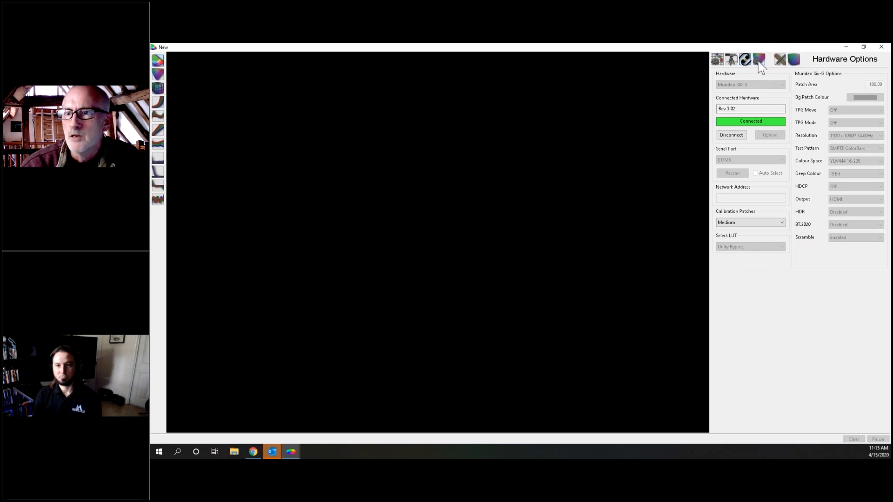
# - Set the Manual Measure patch colour to about R 236, G 128, B 161
pyautogui.click(781, 60)
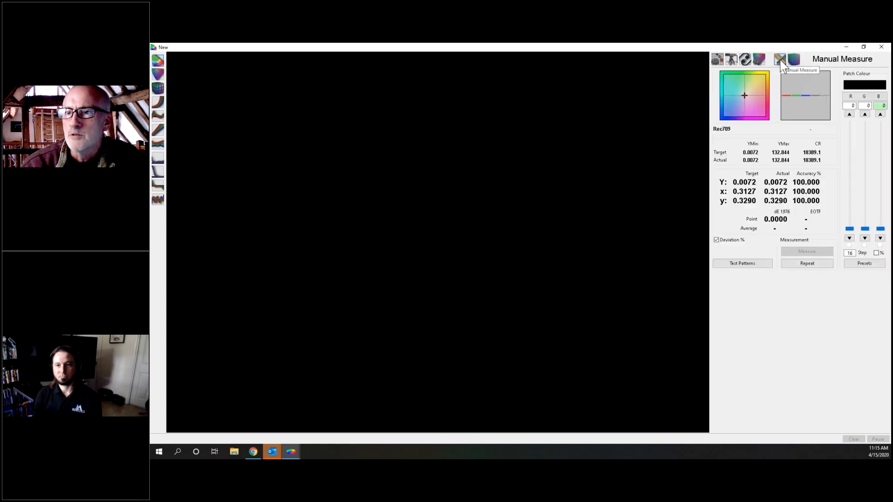
pyautogui.moveTo(851, 229); pyautogui.dragTo(843, 135)
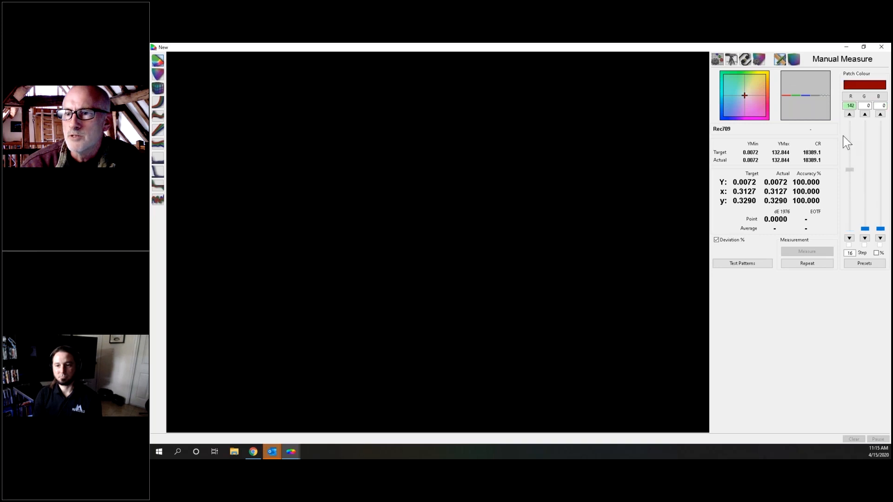
pyautogui.moveTo(865, 229); pyautogui.dragTo(865, 175)
pyautogui.moveTo(880, 228); pyautogui.dragTo(880, 161)
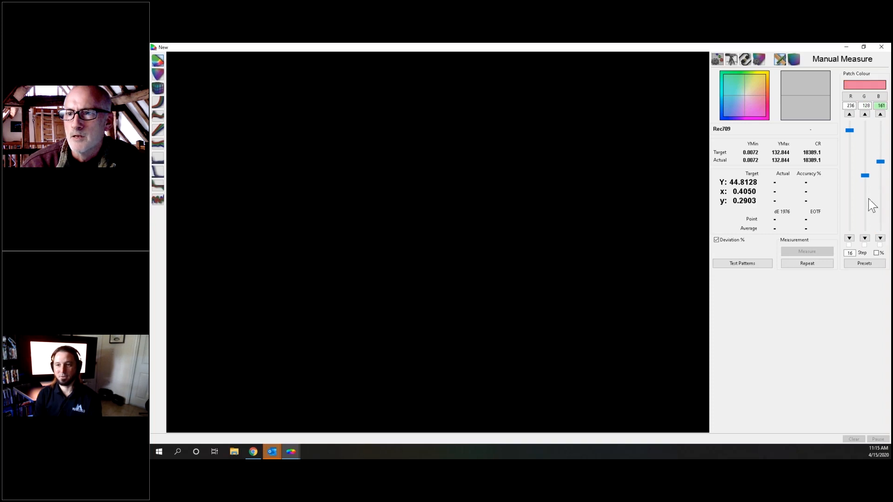
# - Import the Memory Colour List CSV from the Desktop's Light Illusion folder as Manual Measure patch presets
pyautogui.click(759, 59)
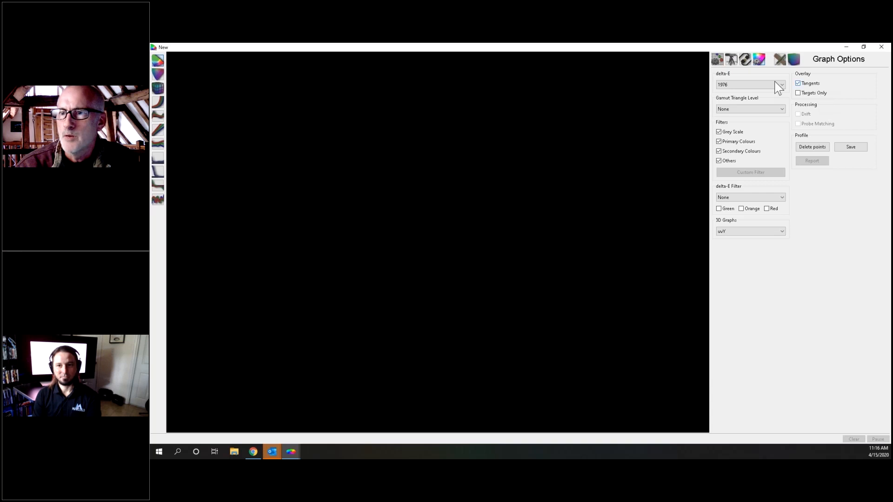
pyautogui.click(782, 60)
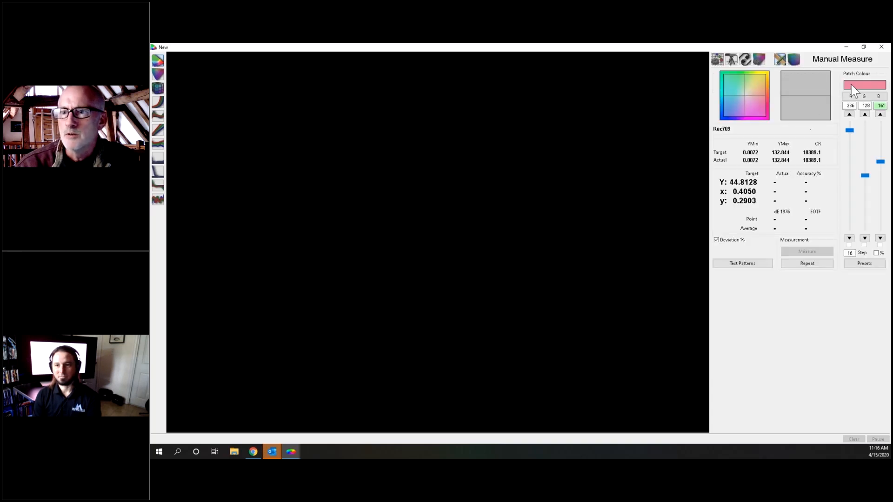
pyautogui.click(865, 263)
pyautogui.click(867, 263)
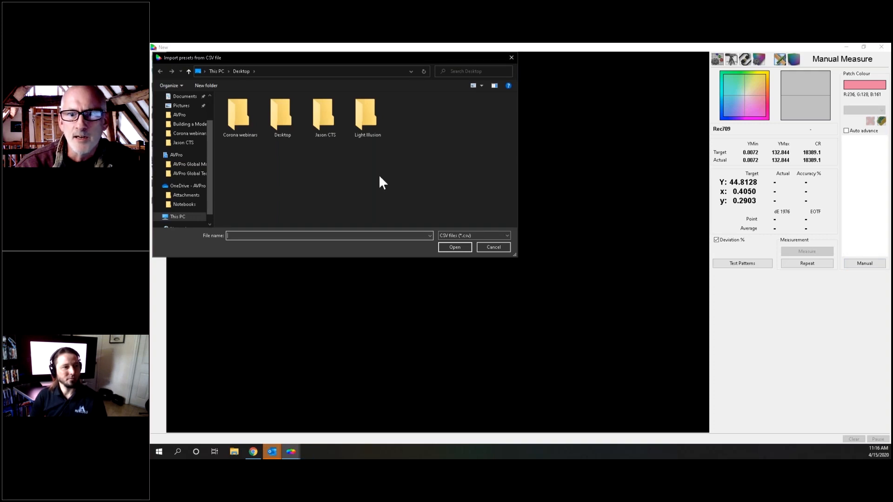
pyautogui.click(370, 124)
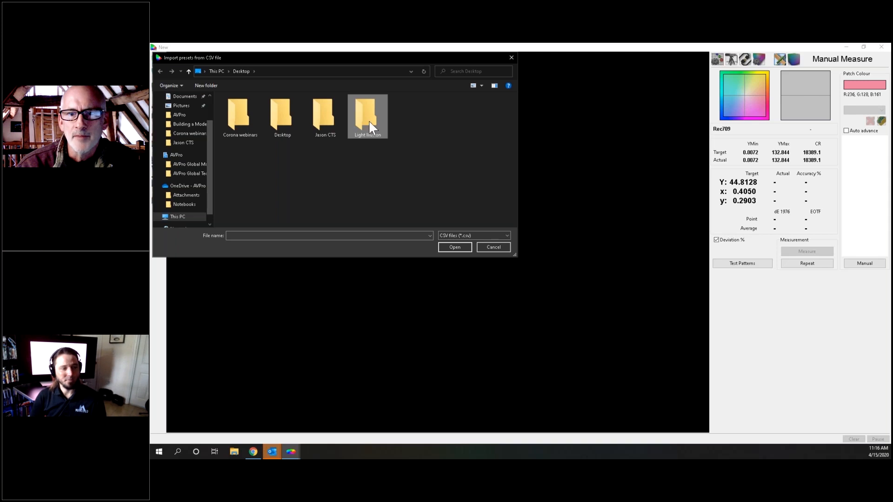
pyautogui.doubleClick(370, 121)
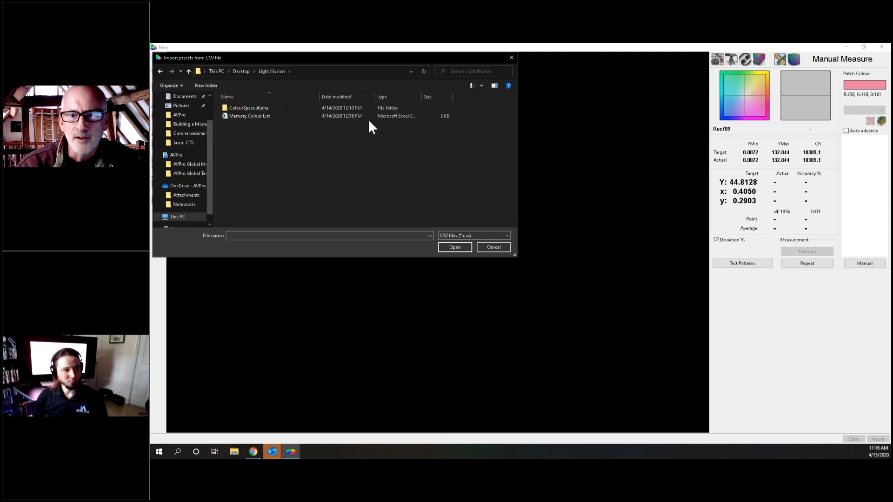
pyautogui.click(242, 116)
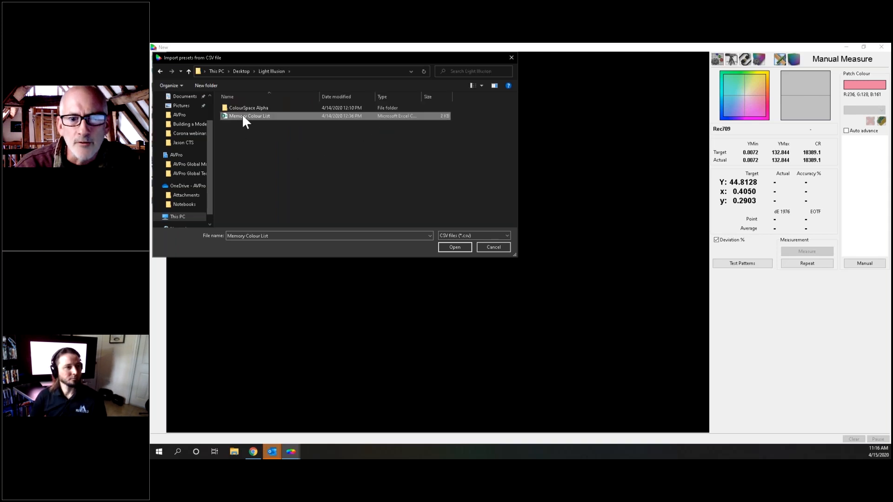
pyautogui.click(451, 247)
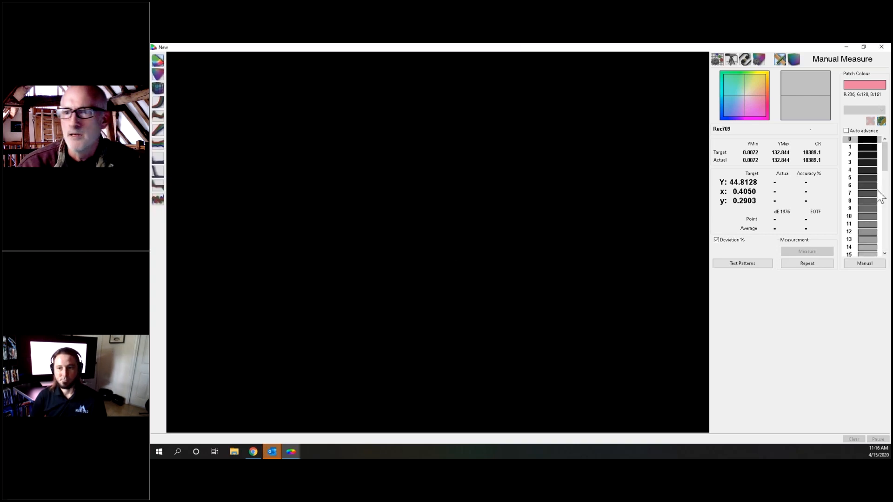
pyautogui.moveTo(885, 163)
pyautogui.mouseDown()
pyautogui.moveTo(885, 242)
pyautogui.moveTo(885, 149)
pyautogui.mouseUp()
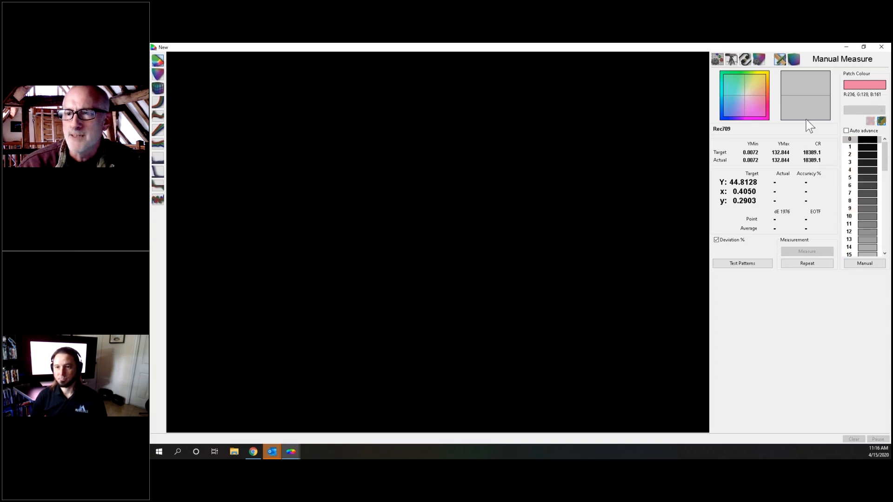
# - Change the probe to Virtual Probe in Probe Options and connect it
pyautogui.click(730, 61)
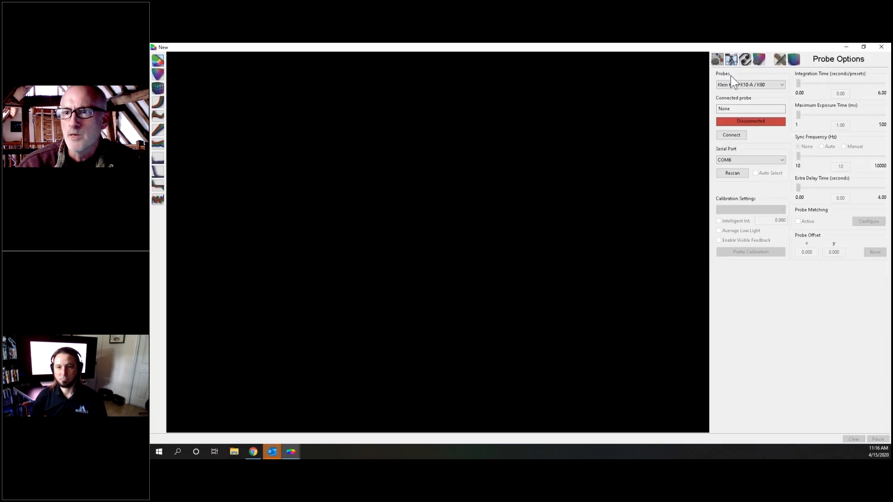
pyautogui.click(734, 85)
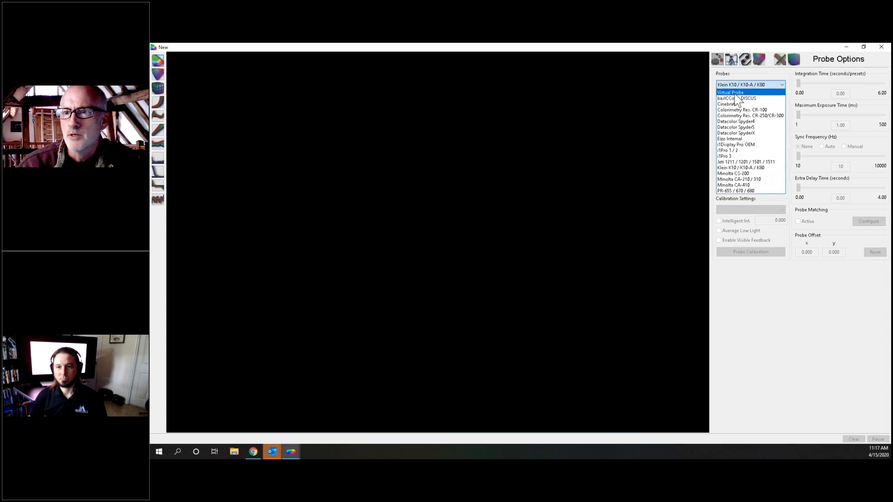
pyautogui.click(737, 92)
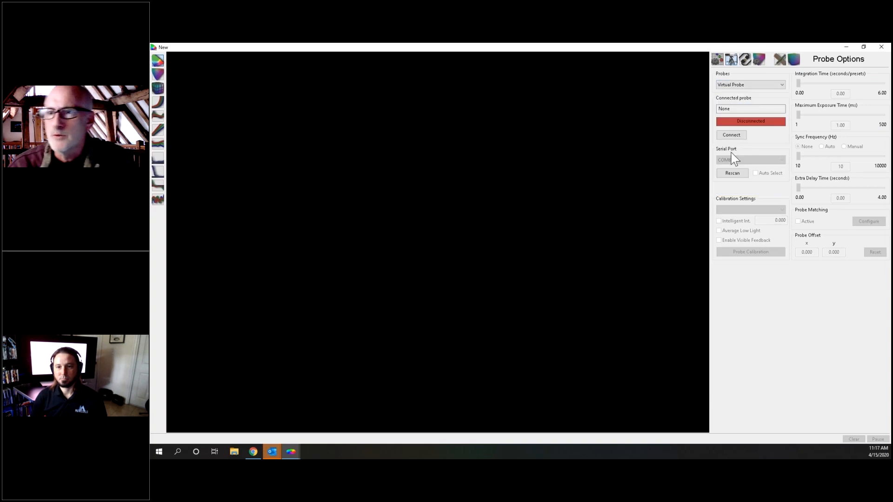
pyautogui.click(728, 136)
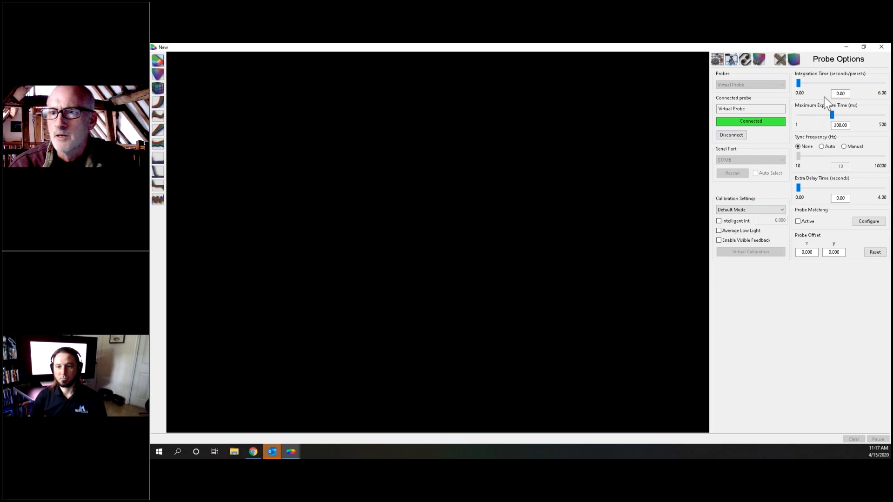
# - Measure the preset patches with auto advance in Manual Measure, switching between the CIE uv and CIE xy graphs during the run
pyautogui.click(783, 65)
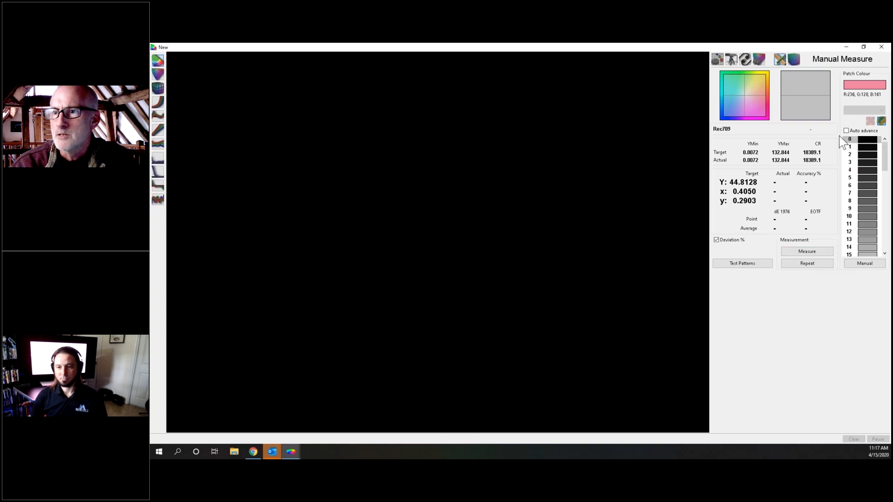
pyautogui.click(821, 255)
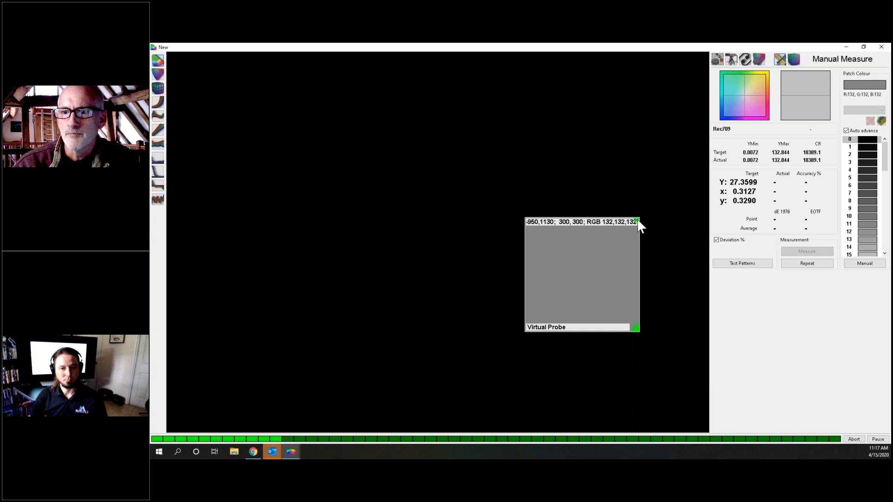
pyautogui.click(158, 76)
pyautogui.click(158, 61)
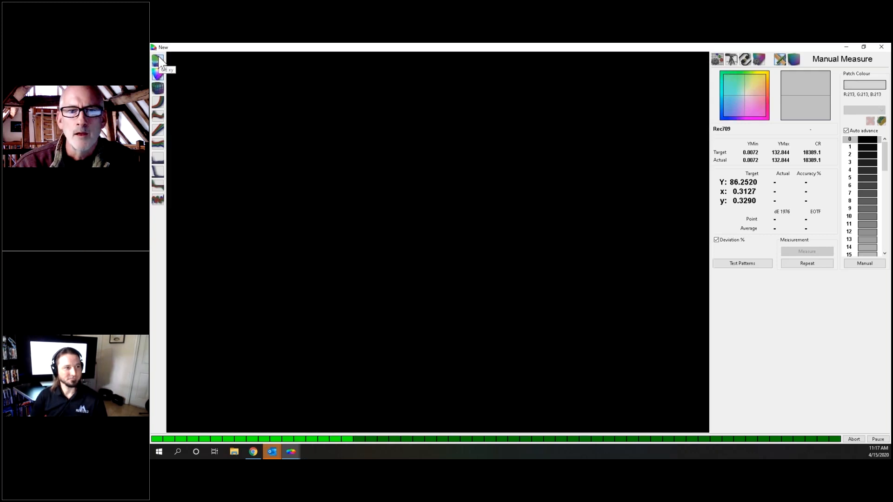
# - Restore the profile window to a smaller size and view its 3D, CIE uv and CIE xy graphs during the measurement
pyautogui.click(863, 46)
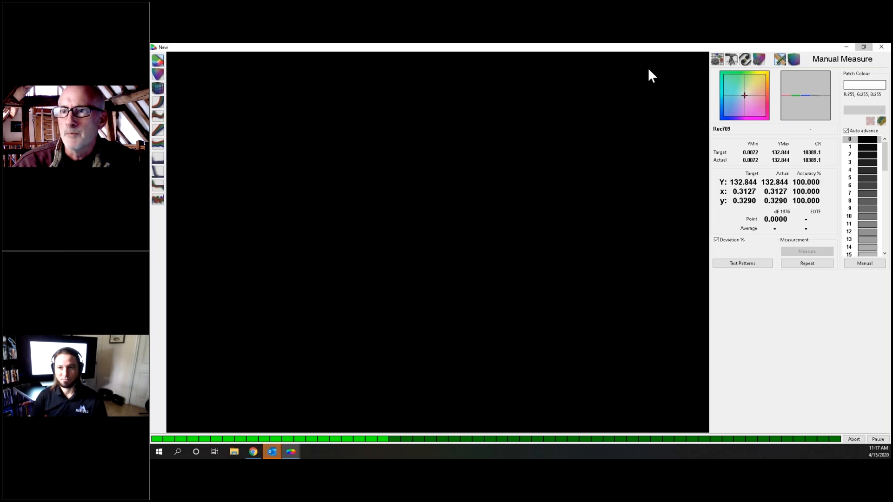
pyautogui.moveTo(640, 93); pyautogui.dragTo(722, 82)
pyautogui.click(392, 124)
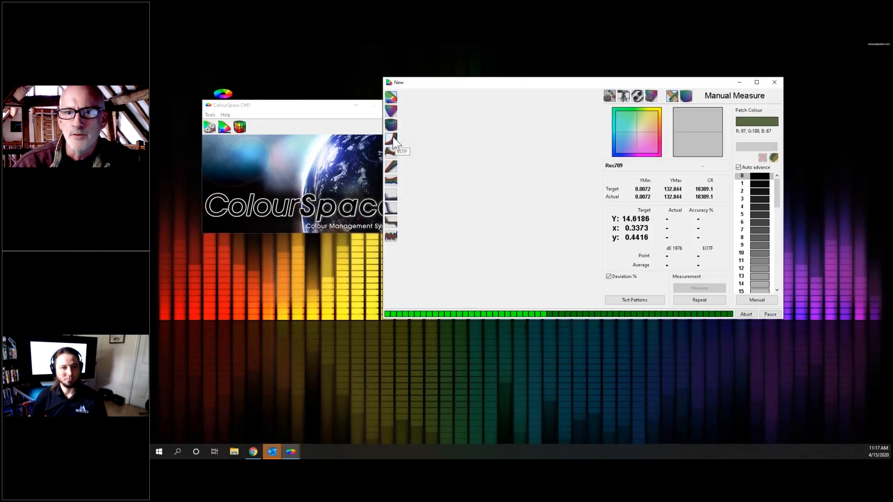
pyautogui.click(391, 111)
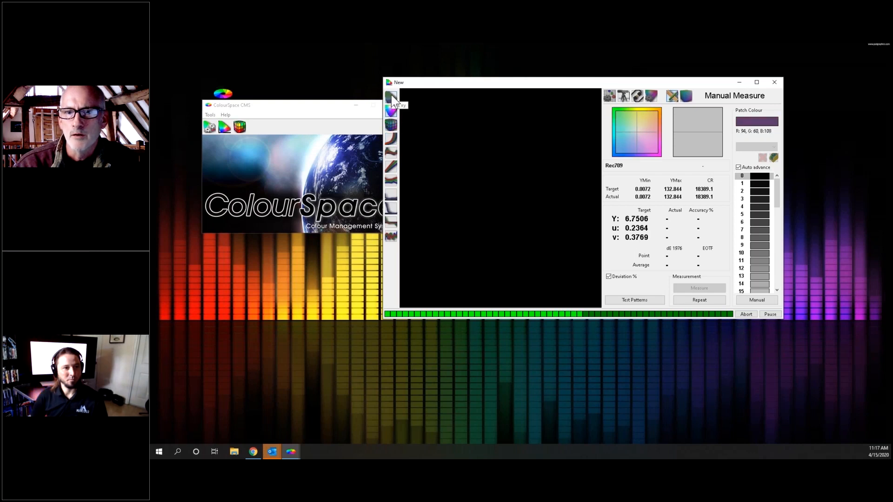
pyautogui.click(392, 100)
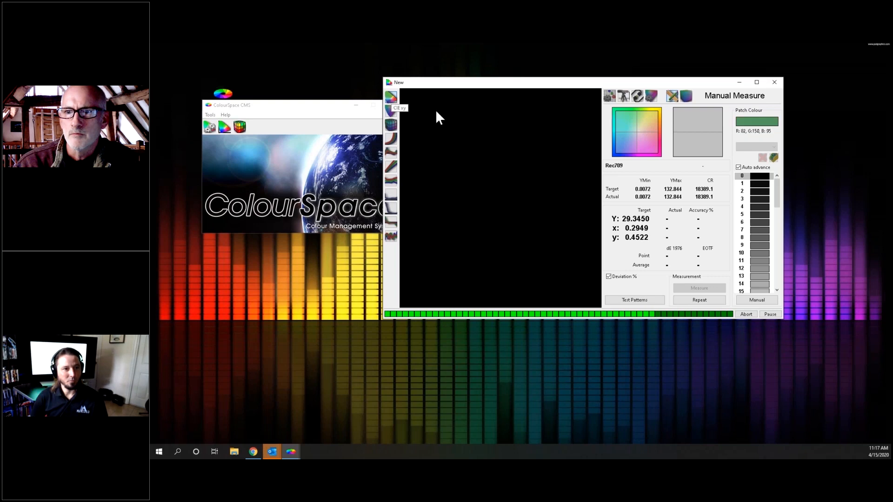
# - Switch the patch selection from presets to manual RGB entry, and close the New profile window without saving
pyautogui.click(760, 300)
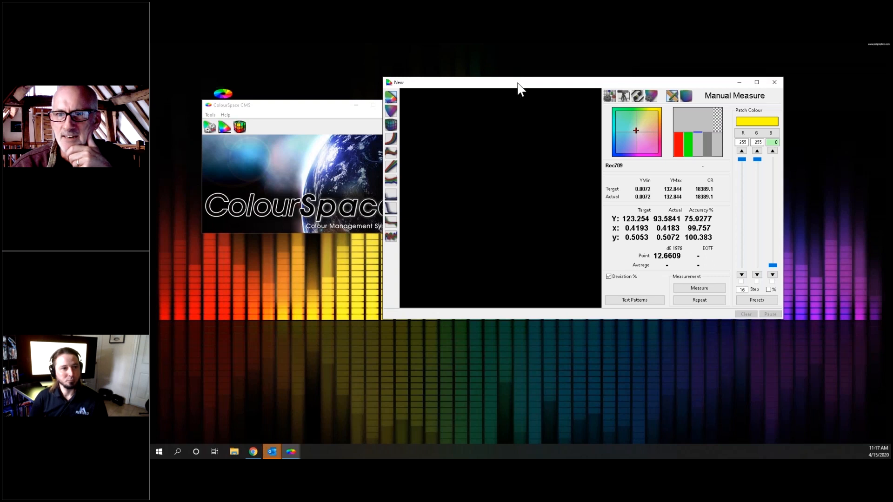
pyautogui.moveTo(518, 85); pyautogui.dragTo(514, 90)
pyautogui.click(771, 88)
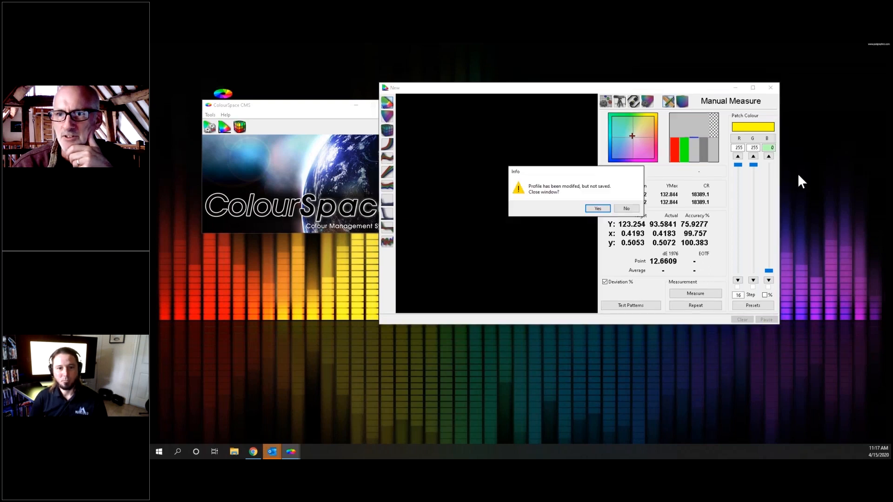
pyautogui.click(599, 209)
# - Open the Konvision_21^3_Raw profile from the Profiles group in Manage Spaces
pyautogui.click(212, 125)
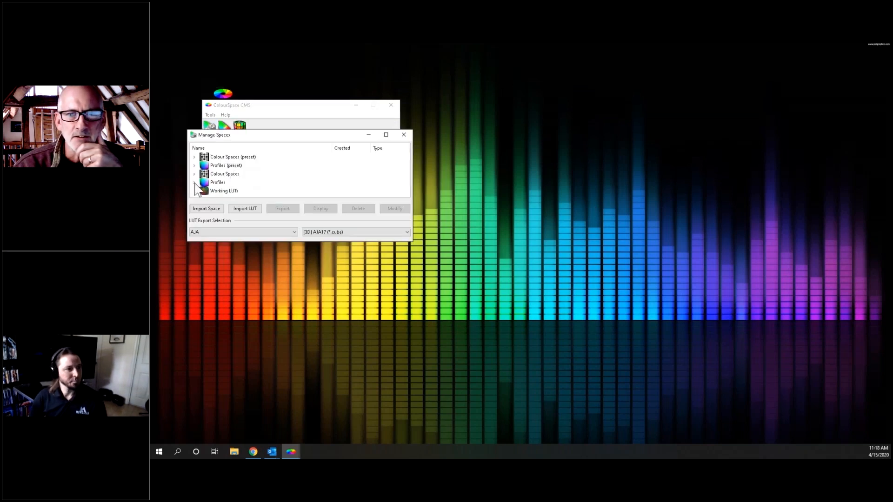
pyautogui.click(194, 183)
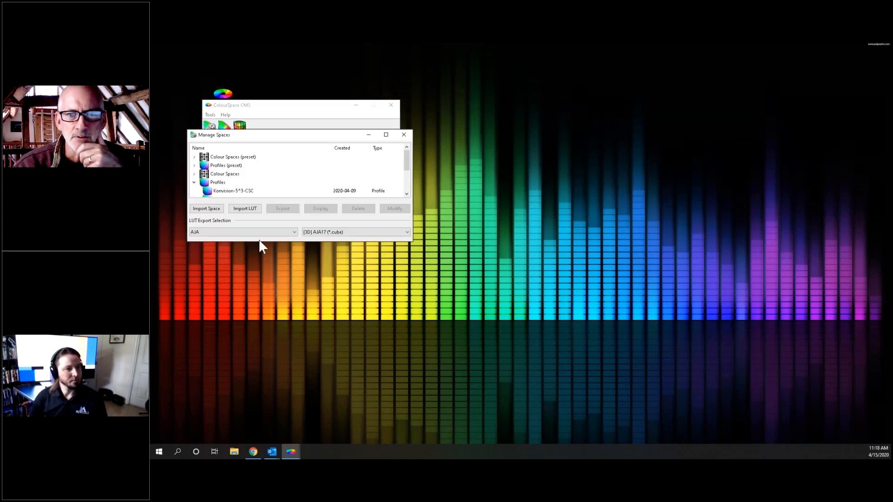
pyautogui.moveTo(260, 241); pyautogui.dragTo(252, 307)
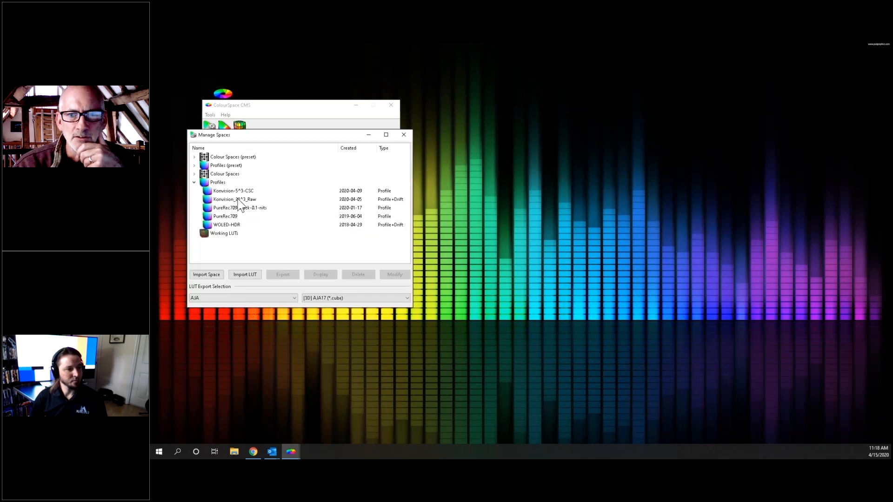
pyautogui.click(234, 199)
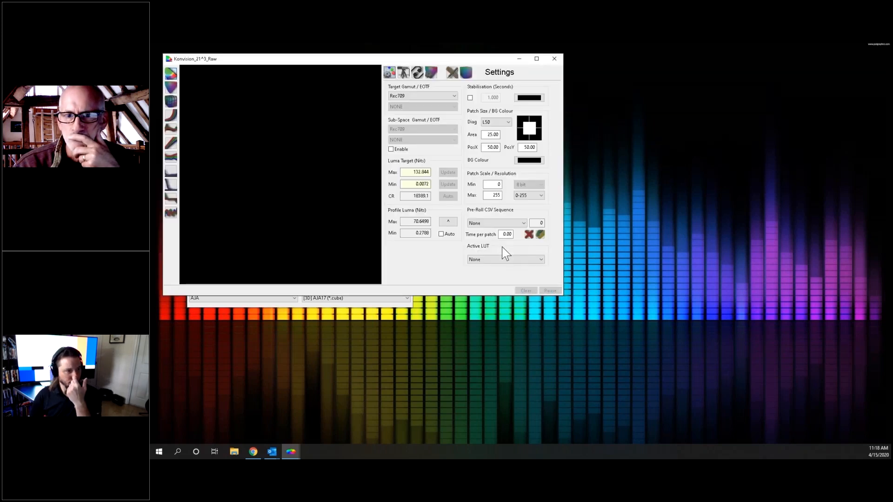
# - Place the Konvision_21^3_Raw window beside the main window and view its CIE uv and 3D graphs
pyautogui.moveTo(328, 58); pyautogui.dragTo(573, 106)
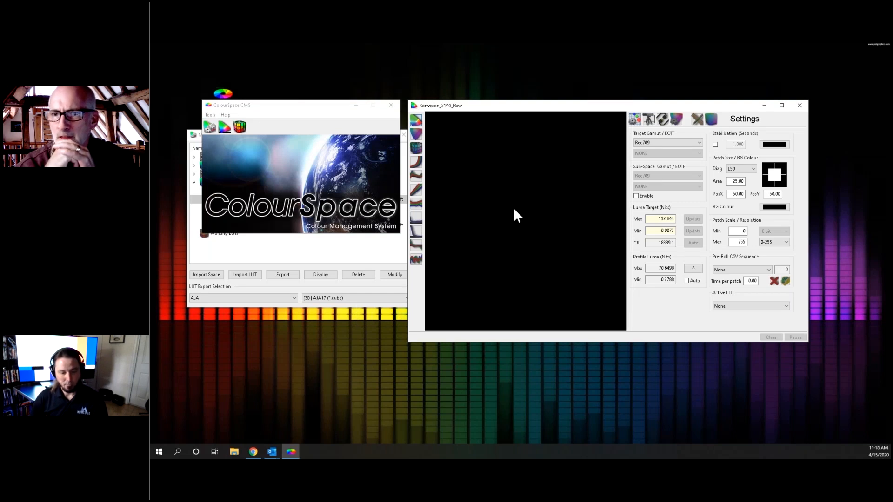
pyautogui.click(417, 135)
pyautogui.click(421, 150)
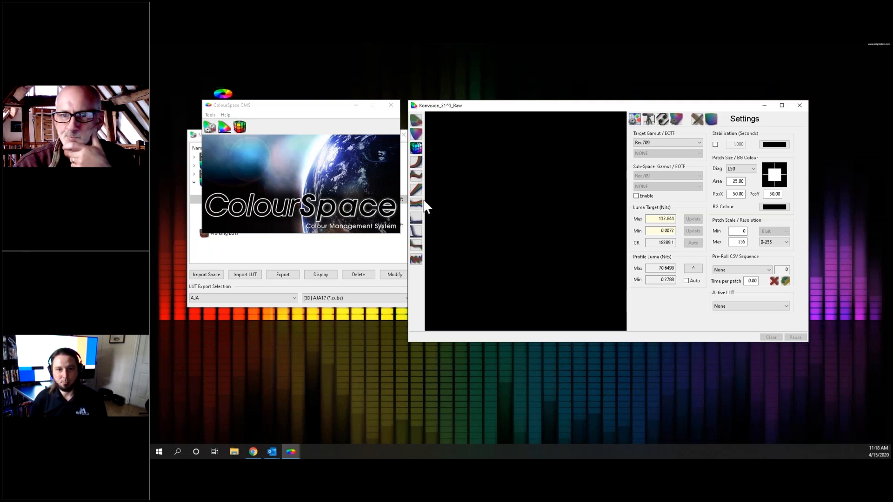
# - Restart ColourSpace and reopen the Konvision_21^3_Raw profile from Manage Spaces
pyautogui.click(391, 105)
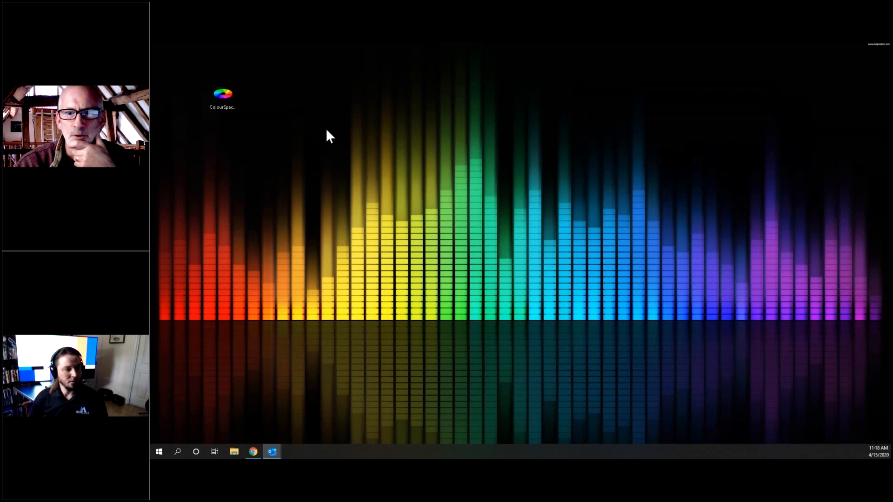
pyautogui.doubleClick(225, 95)
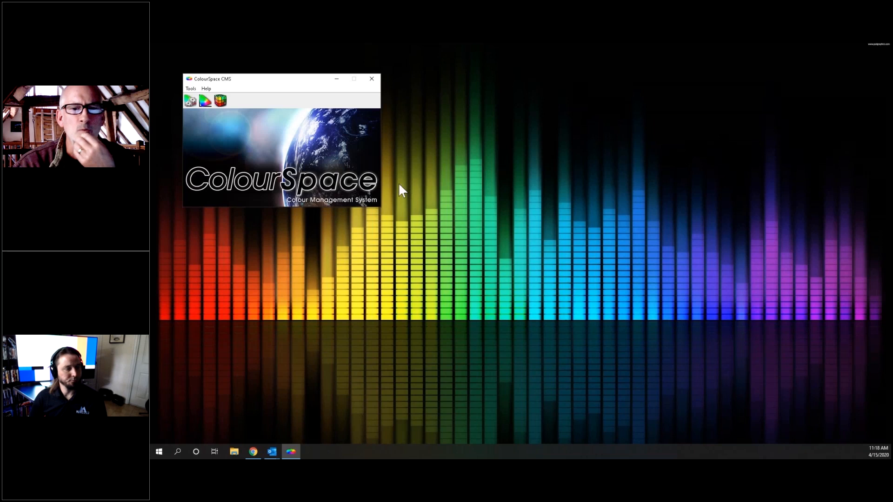
pyautogui.click(191, 99)
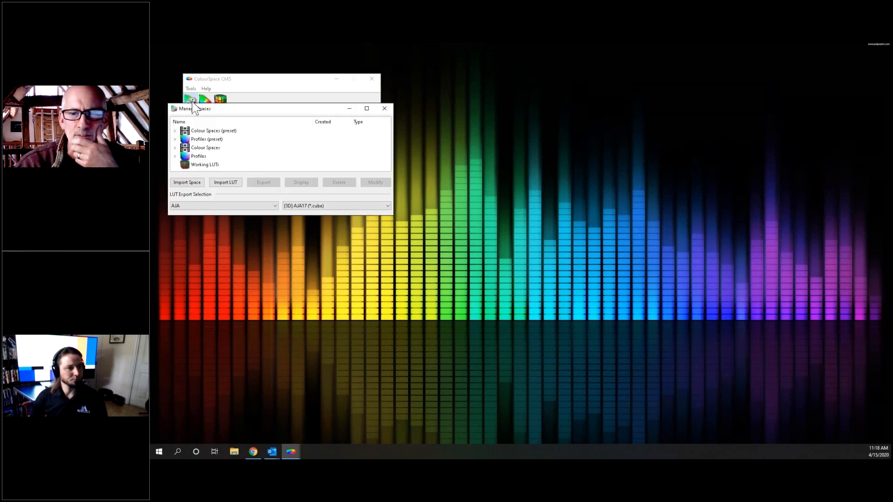
pyautogui.click(174, 156)
pyautogui.scroll(-3, 230, 159)
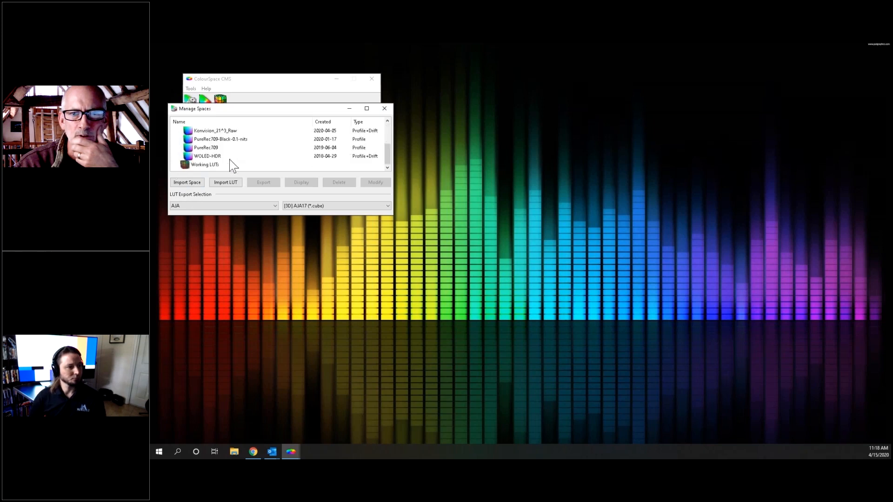
pyautogui.click(223, 132)
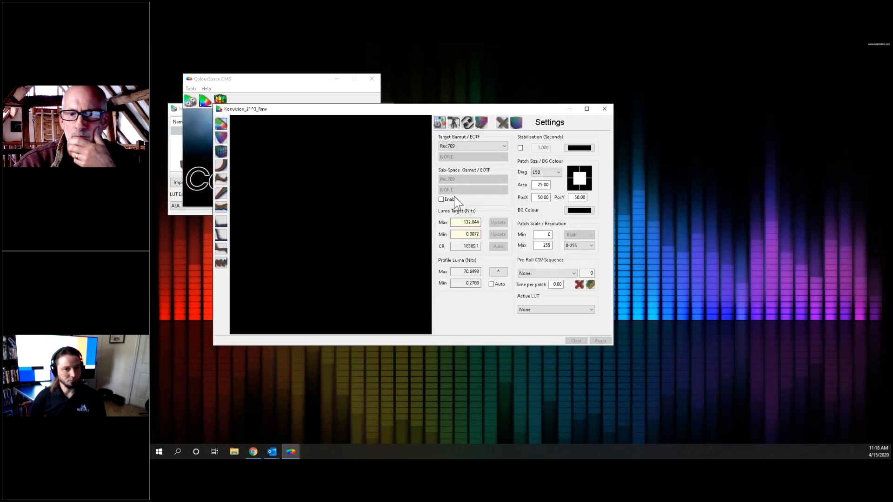
# - Arrange the windows so none overlaps the profile, and view its CIE uv, last-listed and CIE xy graphs
pyautogui.click(224, 141)
pyautogui.moveTo(339, 112); pyautogui.dragTo(532, 118)
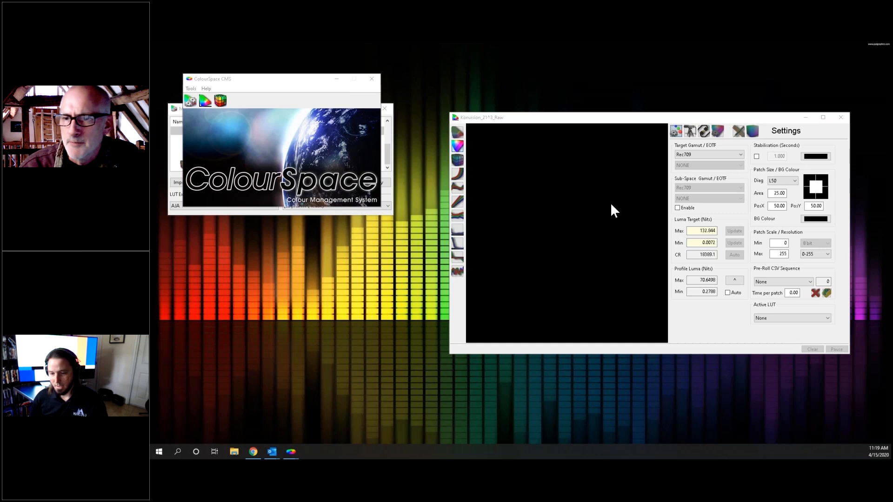
pyautogui.click(457, 272)
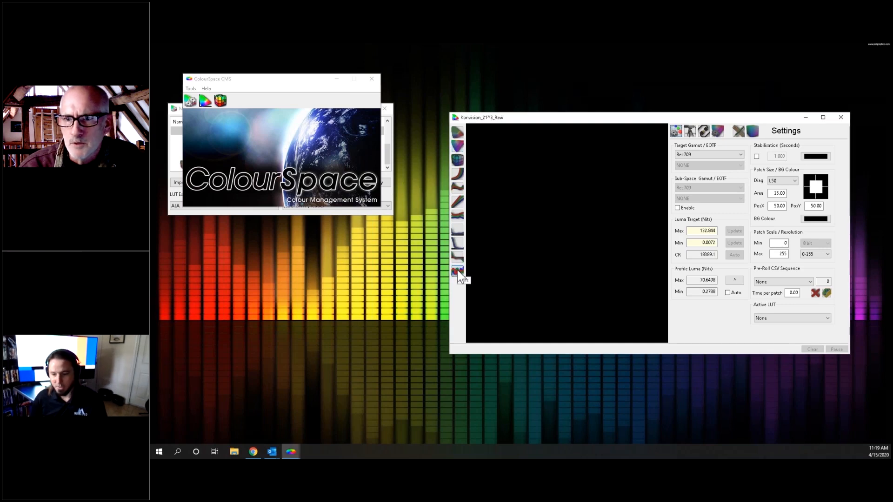
pyautogui.click(458, 133)
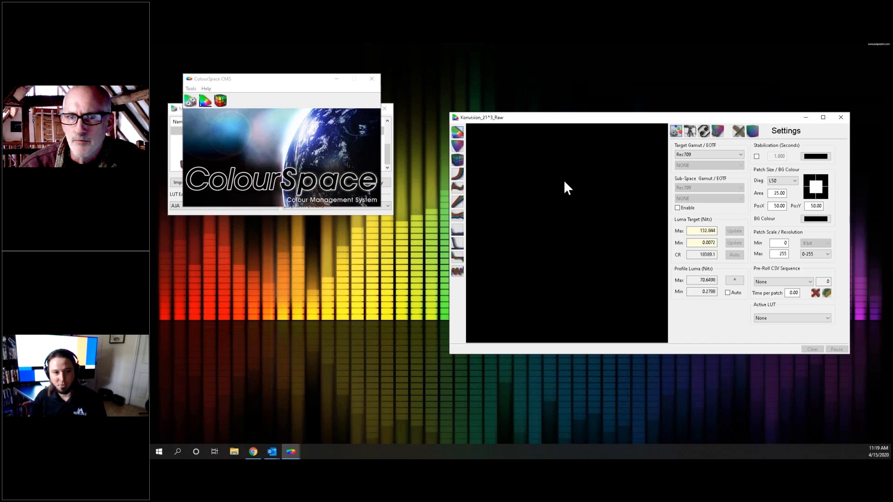
pyautogui.moveTo(279, 80); pyautogui.dragTo(282, 215)
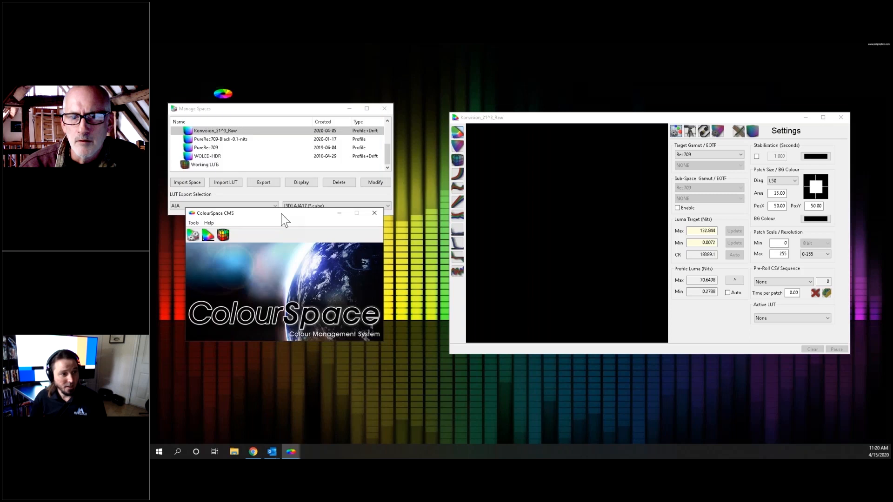
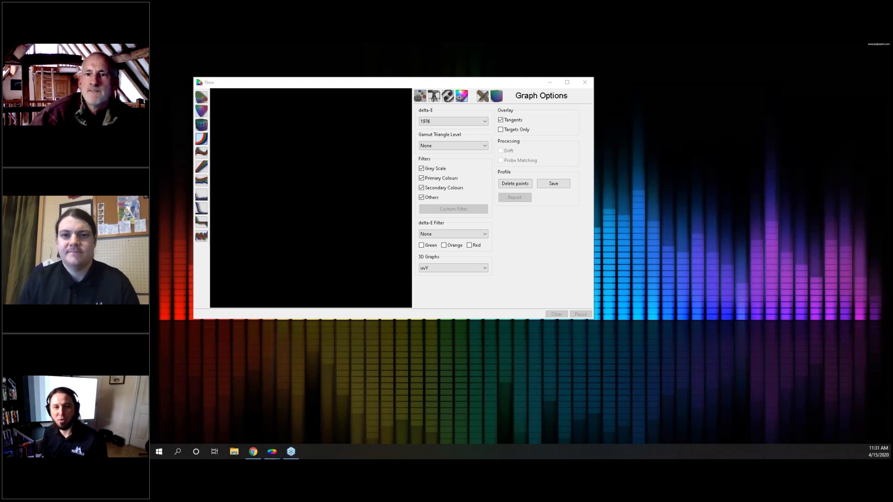
# - Close the New profile window and open Manage Spaces from the main window
pyautogui.click(585, 83)
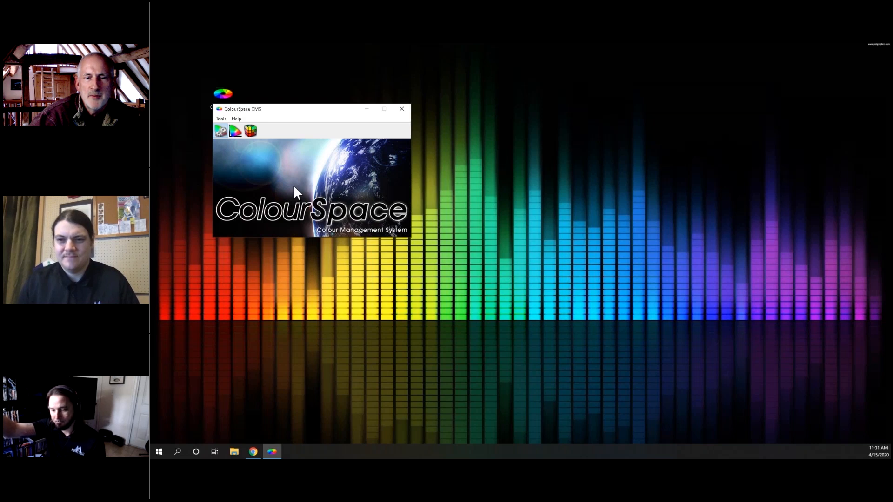
pyautogui.click(297, 121)
pyautogui.moveTo(320, 110); pyautogui.dragTo(337, 120)
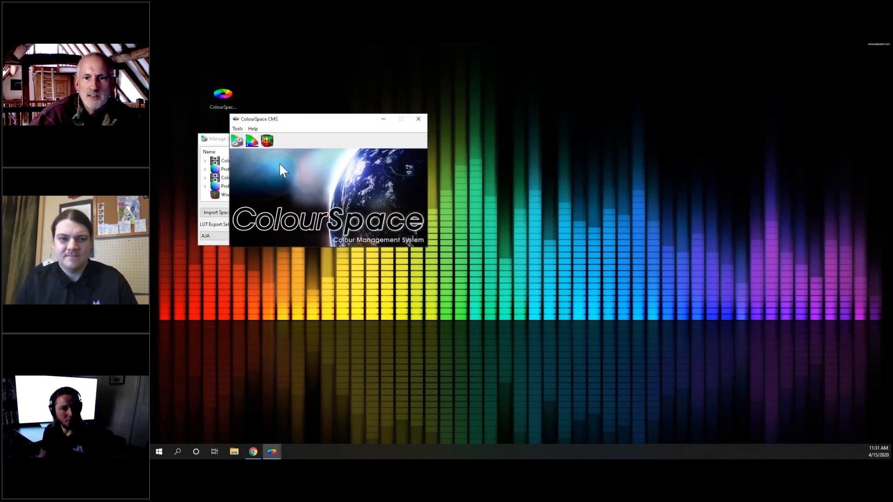
# - Close the duplicate Manage Spaces window after opening it, and bring the original one to the front
pyautogui.click(239, 140)
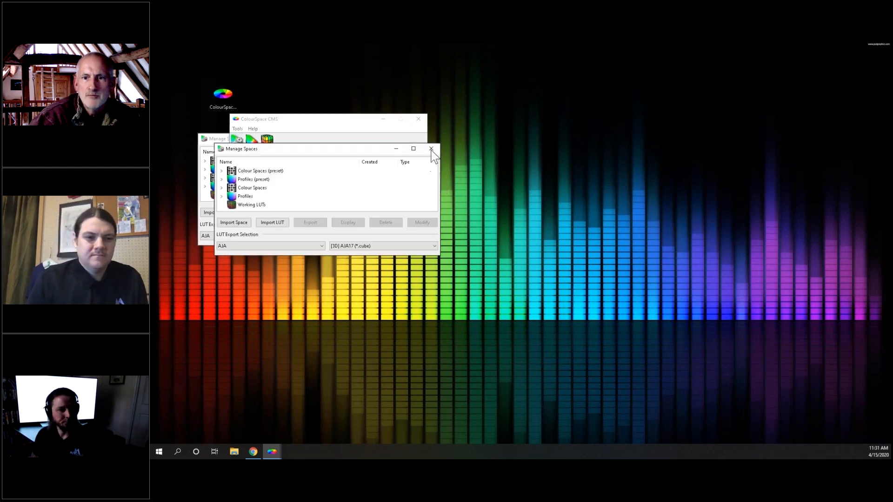
pyautogui.click(420, 141)
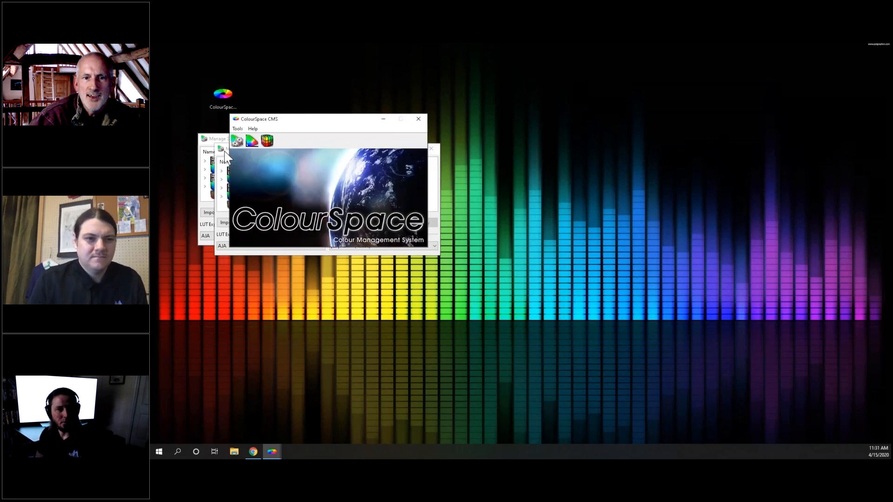
pyautogui.click(225, 157)
pyautogui.click(432, 150)
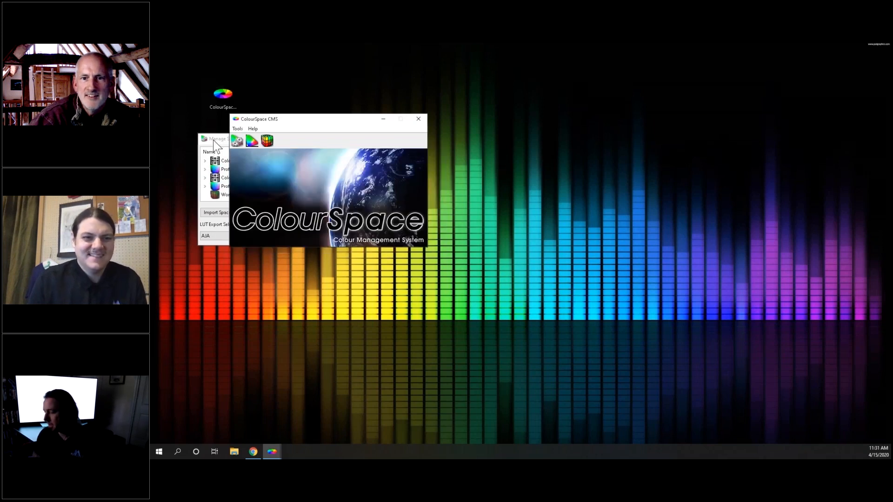
pyautogui.click(317, 158)
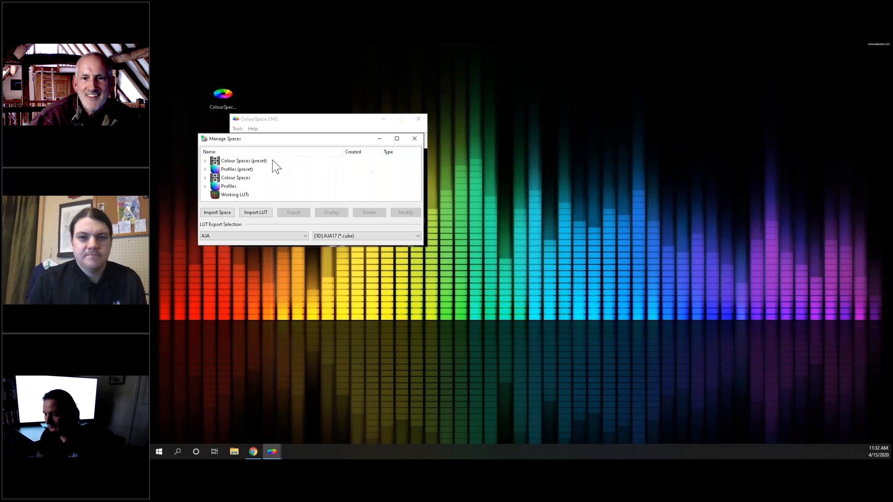
# - Expand the Profiles group in Manage Spaces and make the window taller so all its saved profiles fit
pyautogui.click(205, 186)
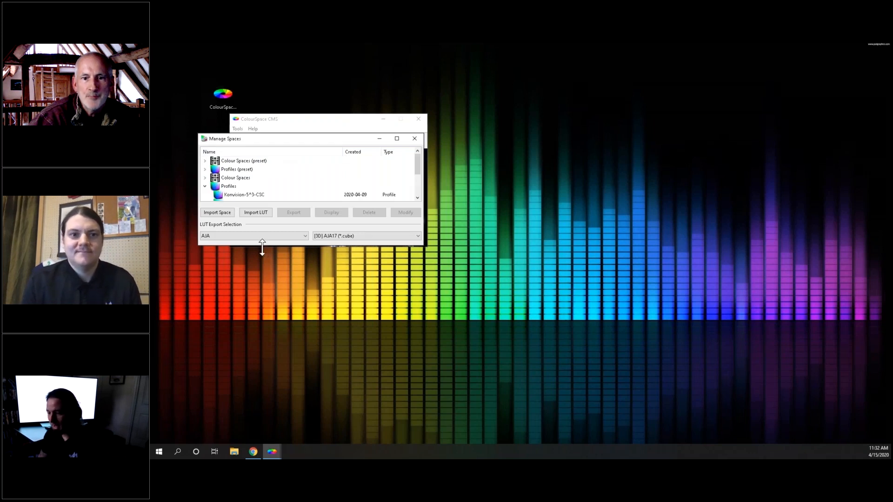
pyautogui.click(263, 247)
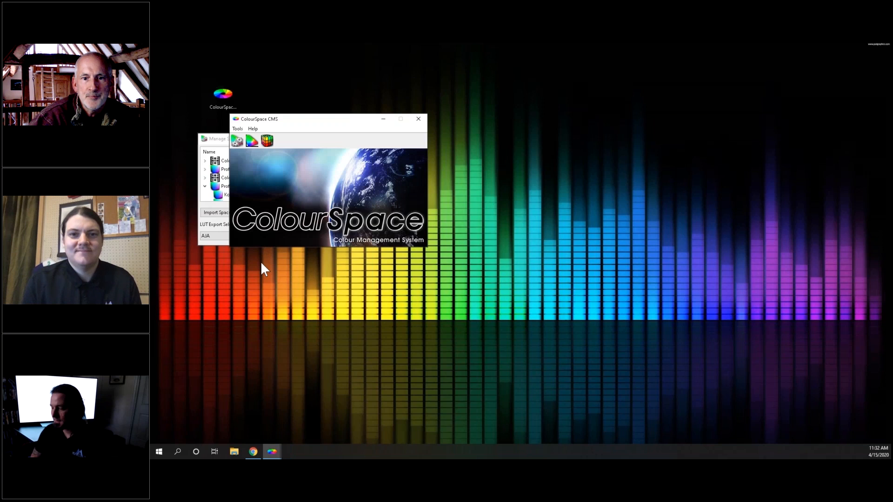
pyautogui.click(214, 243)
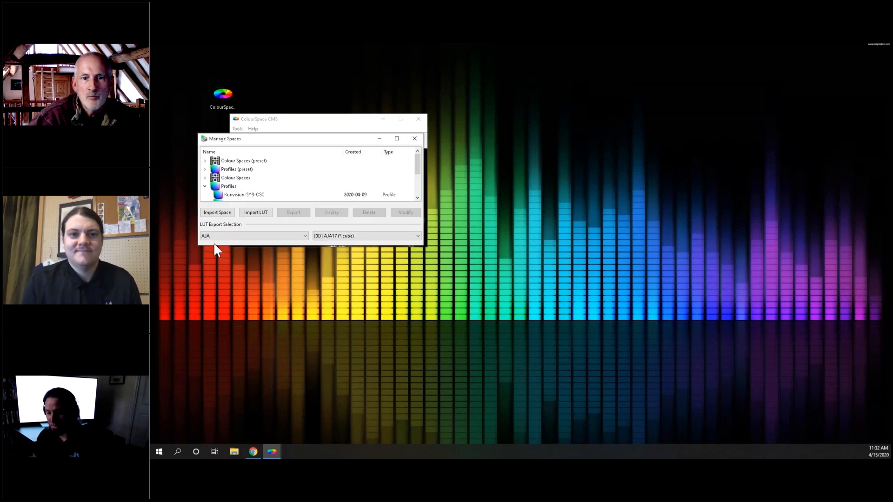
pyautogui.moveTo(213, 249); pyautogui.dragTo(213, 275)
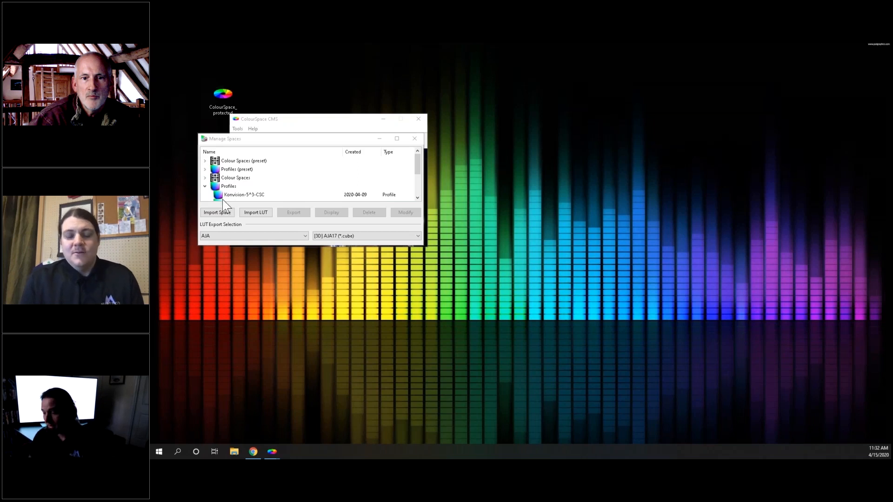
pyautogui.click(227, 245)
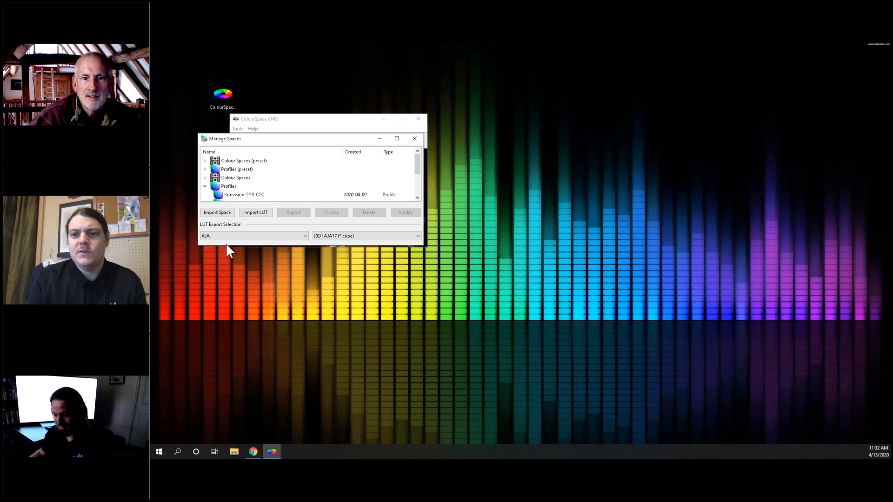
pyautogui.moveTo(221, 246); pyautogui.dragTo(220, 287)
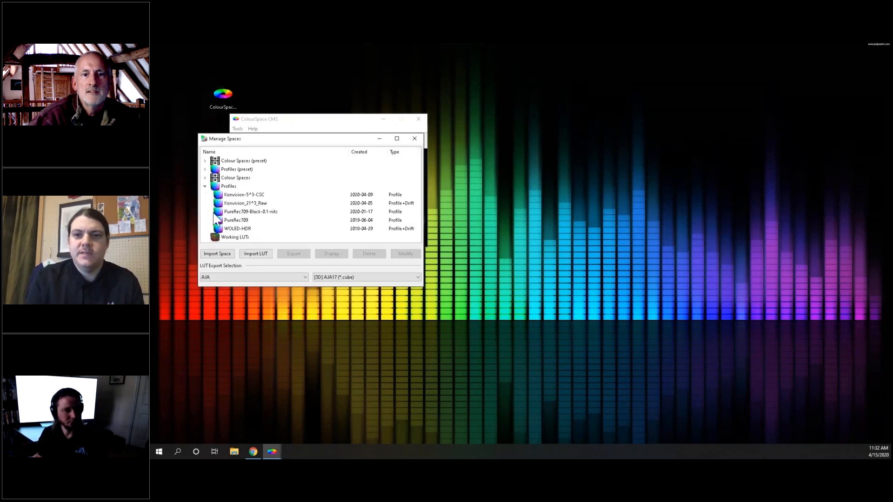
# - View the Konvision_21^3_Raw profile's settings in a window moved clear of Manage Spaces, and close the profile
pyautogui.click(242, 204)
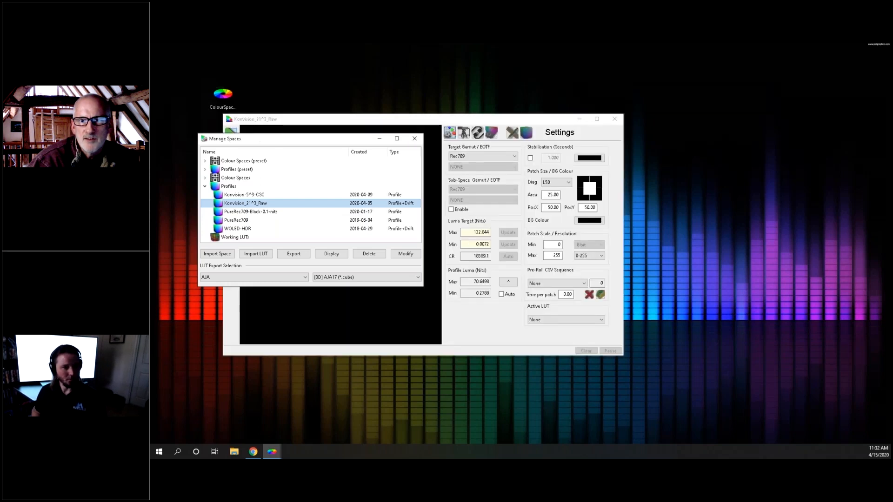
pyautogui.moveTo(267, 220); pyautogui.dragTo(427, 230)
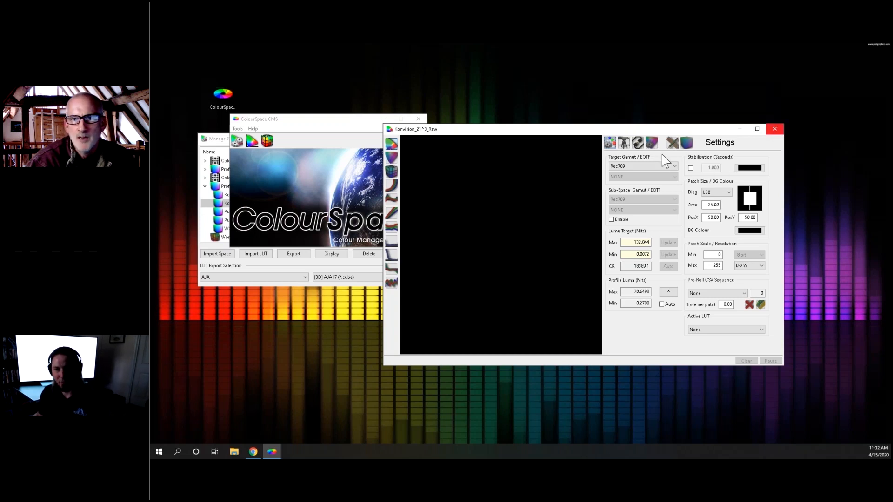
pyautogui.click(775, 129)
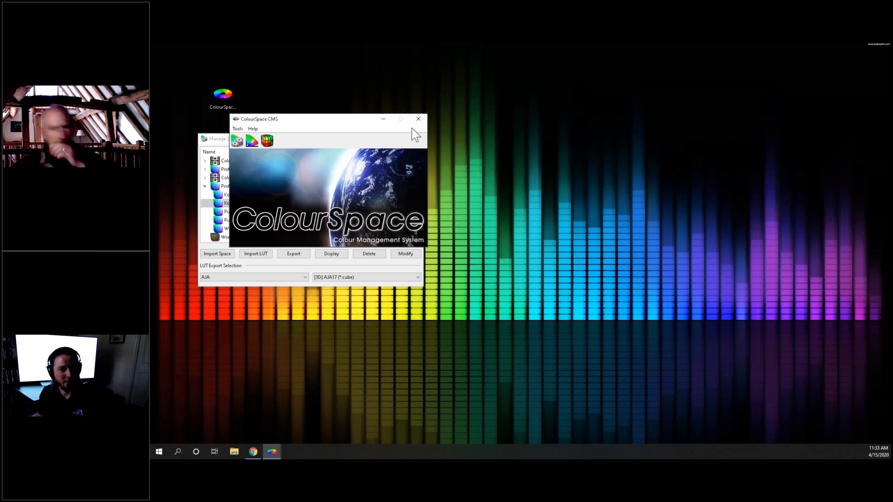